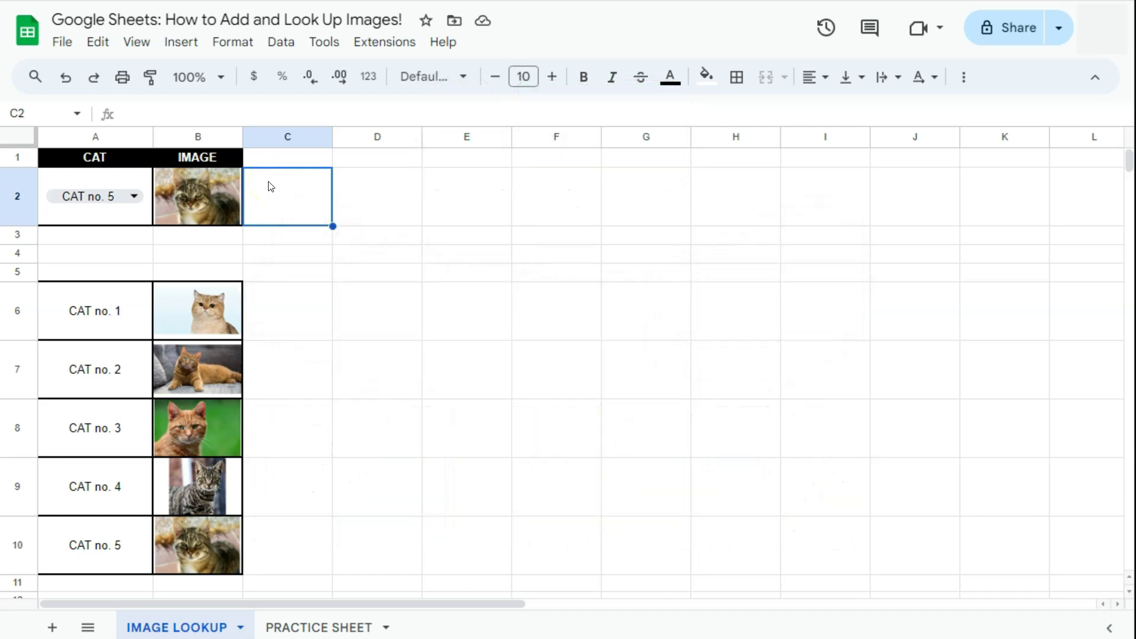
Pick CAT no. 1, then CAT no. 3 in the A2 dropdown, and inspect B2's VLOOKUP formula
left_click(117, 198)
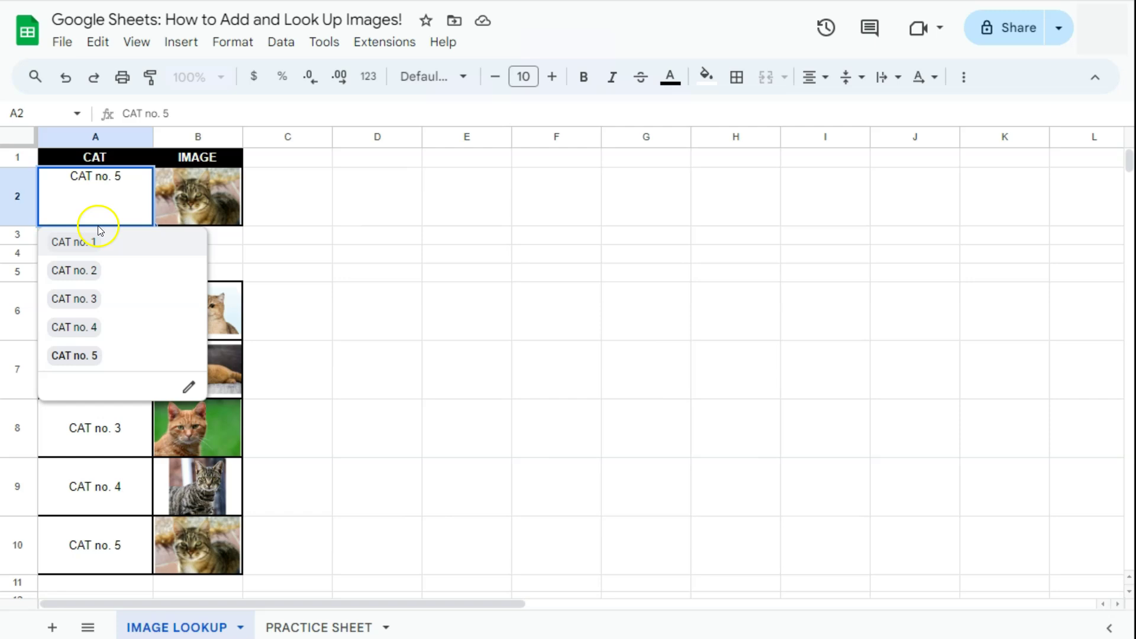
left_click(93, 241)
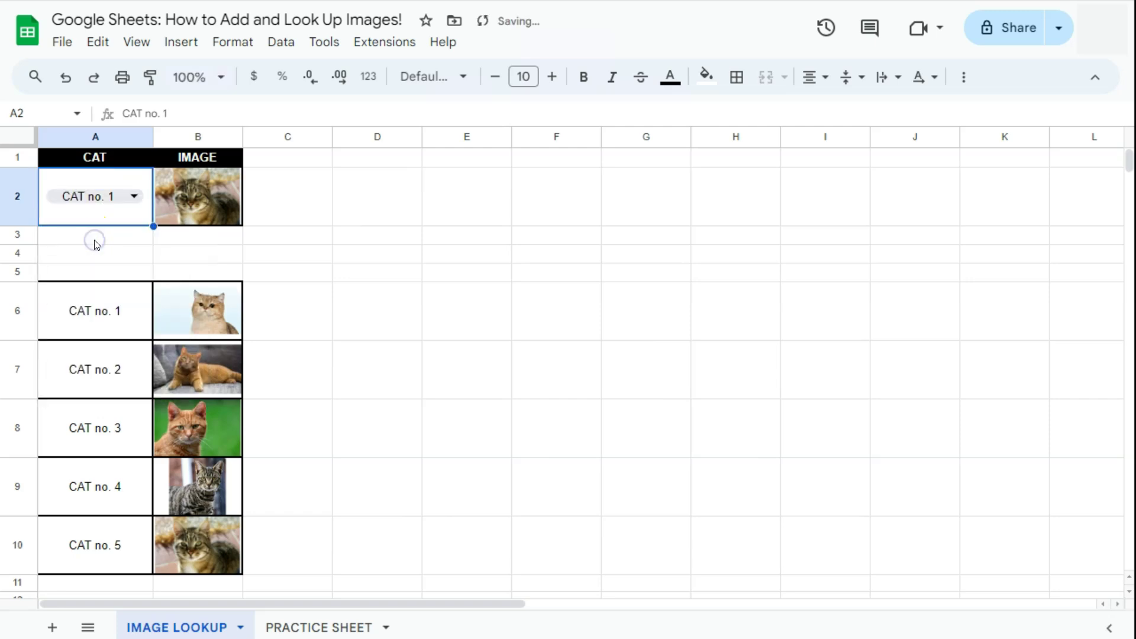
left_click(119, 196)
left_click(94, 296)
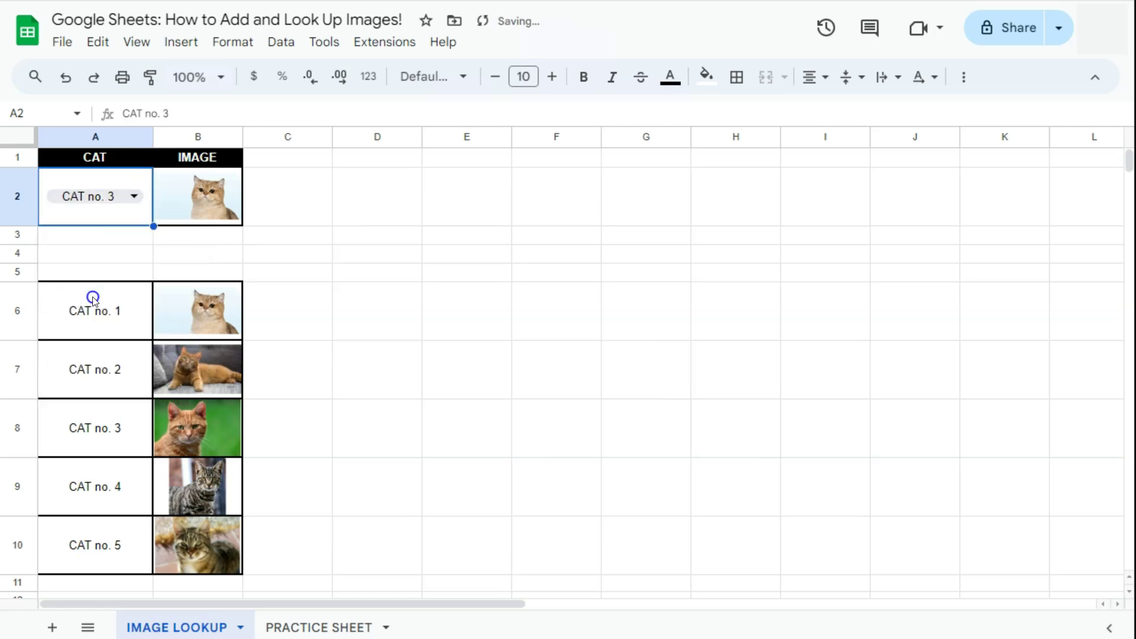
left_click(189, 206)
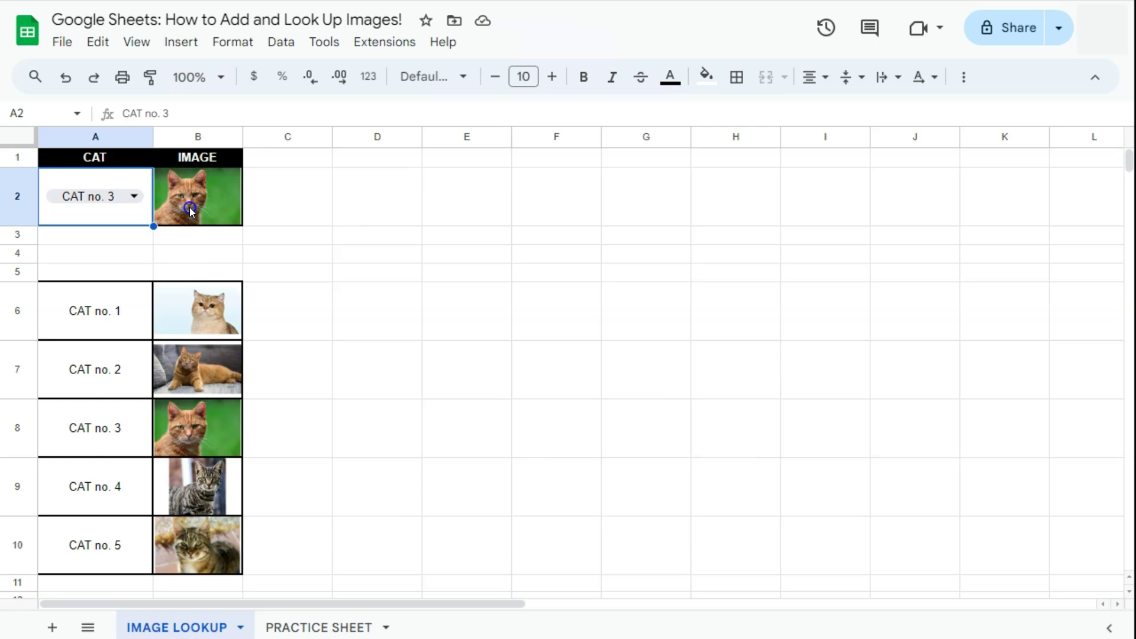
left_click(189, 207)
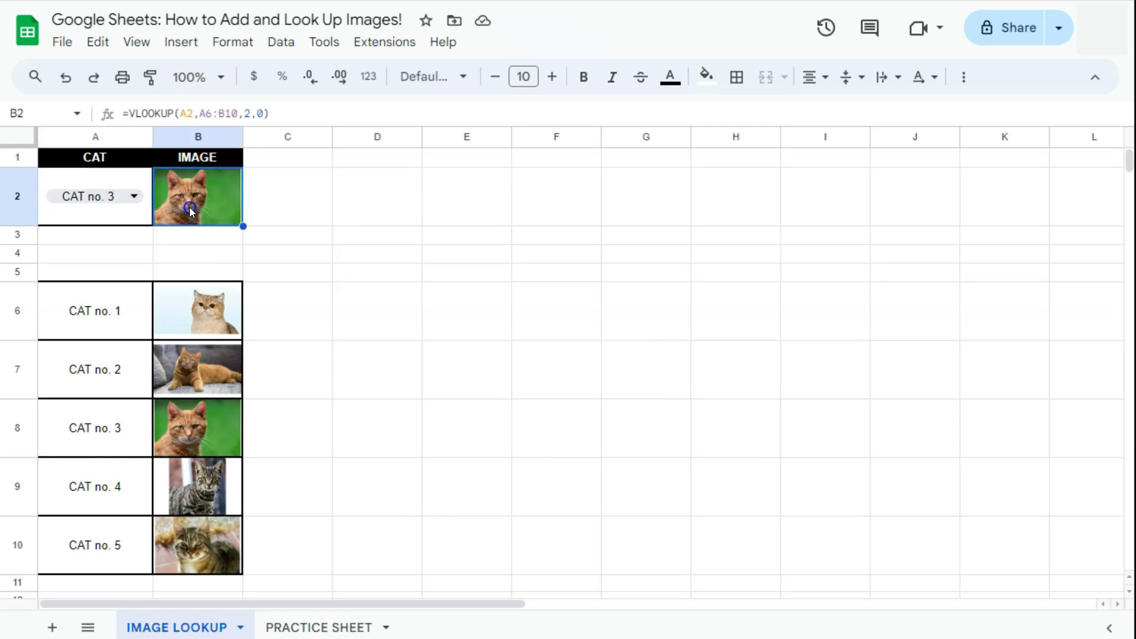
Switch to PRACTICE SHEET and check the empty image cells B6 through B10
left_click(300, 628)
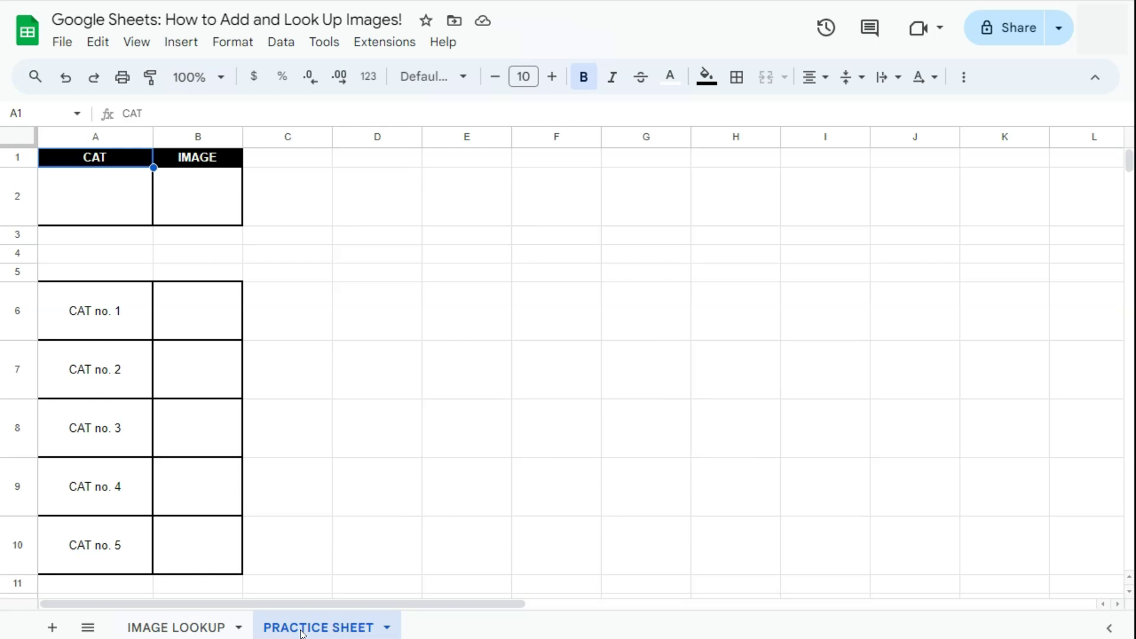
left_click(180, 312)
left_click(197, 369)
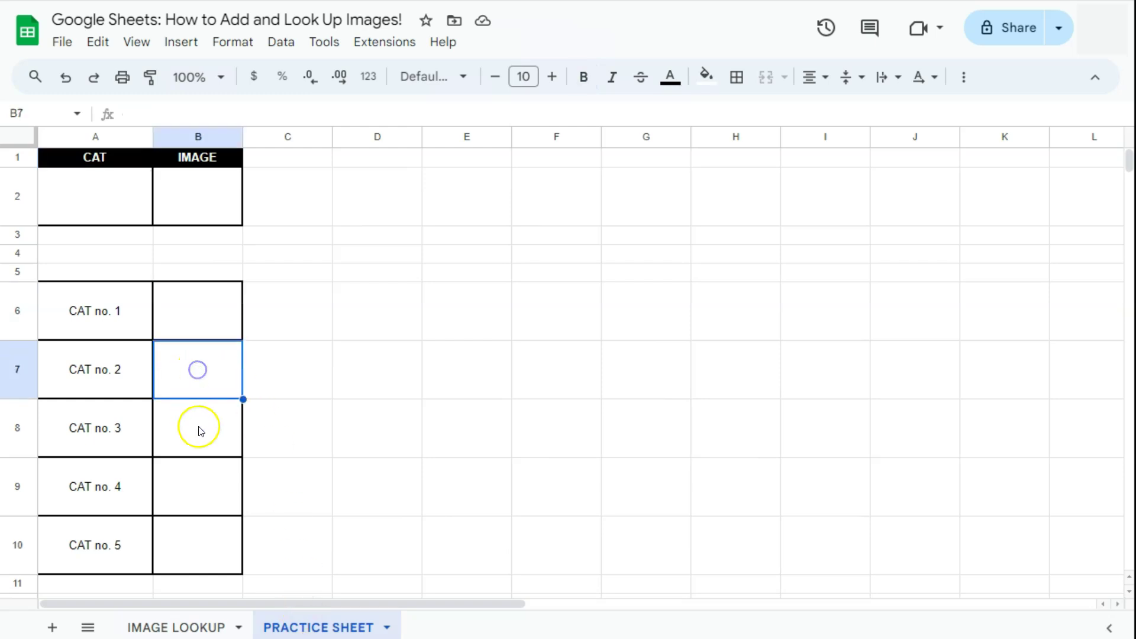
left_click(198, 431)
left_click(198, 488)
left_click(197, 545)
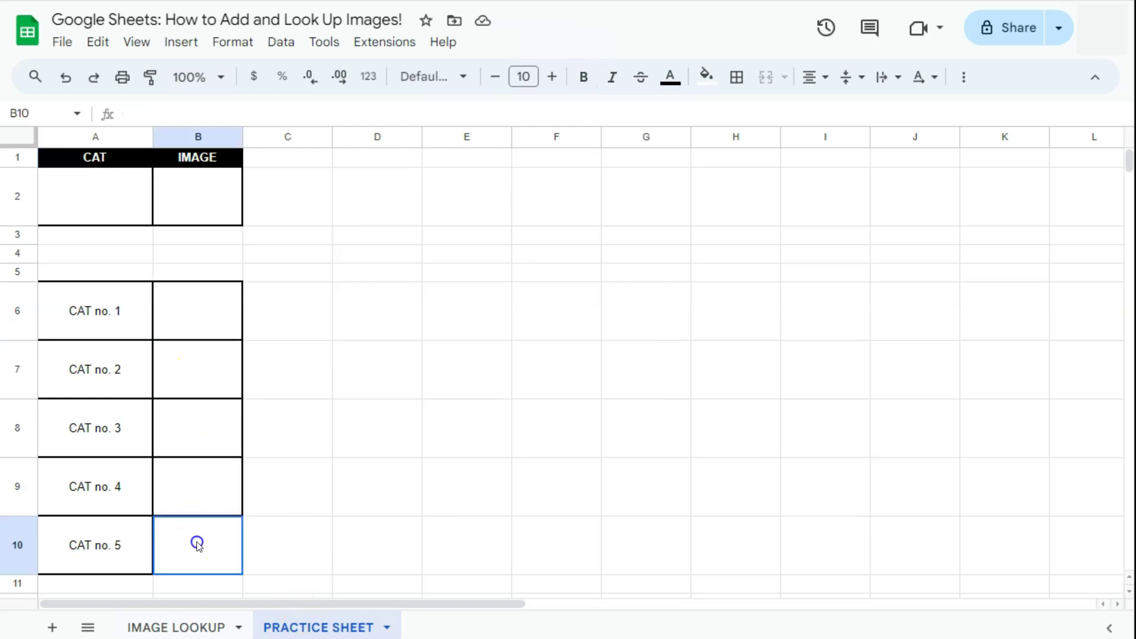
Select B6 and start choosing the option to insert an image into it
left_click(197, 305)
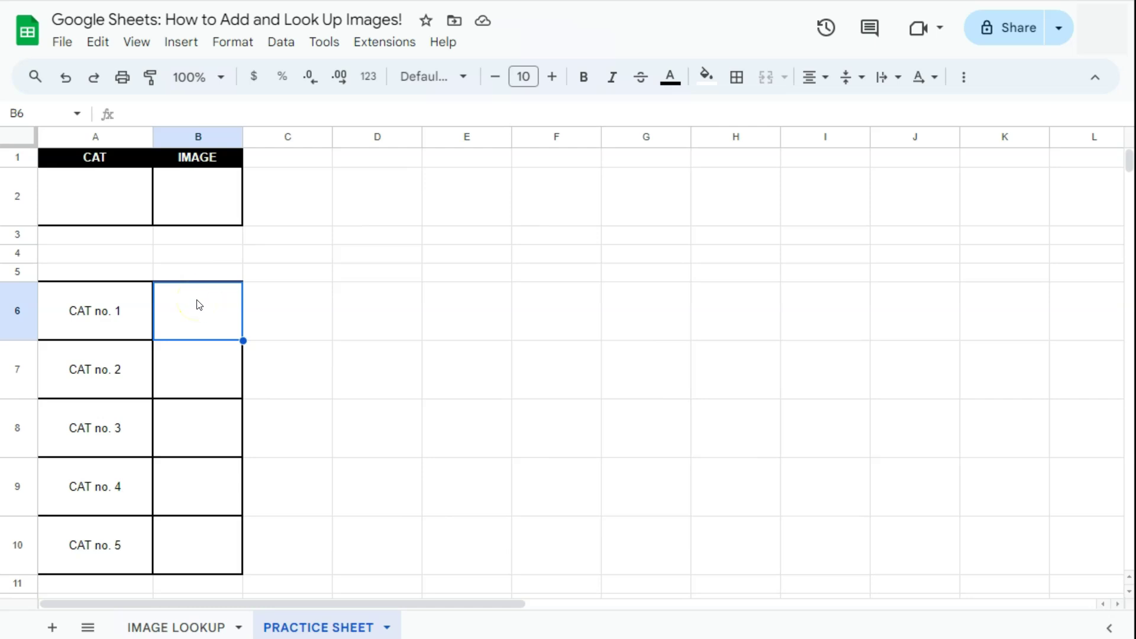
left_click(203, 287)
left_click(204, 309)
Upload image file 1 from Downloads as an in-cell image in B6
left_click(180, 45)
left_click(222, 304)
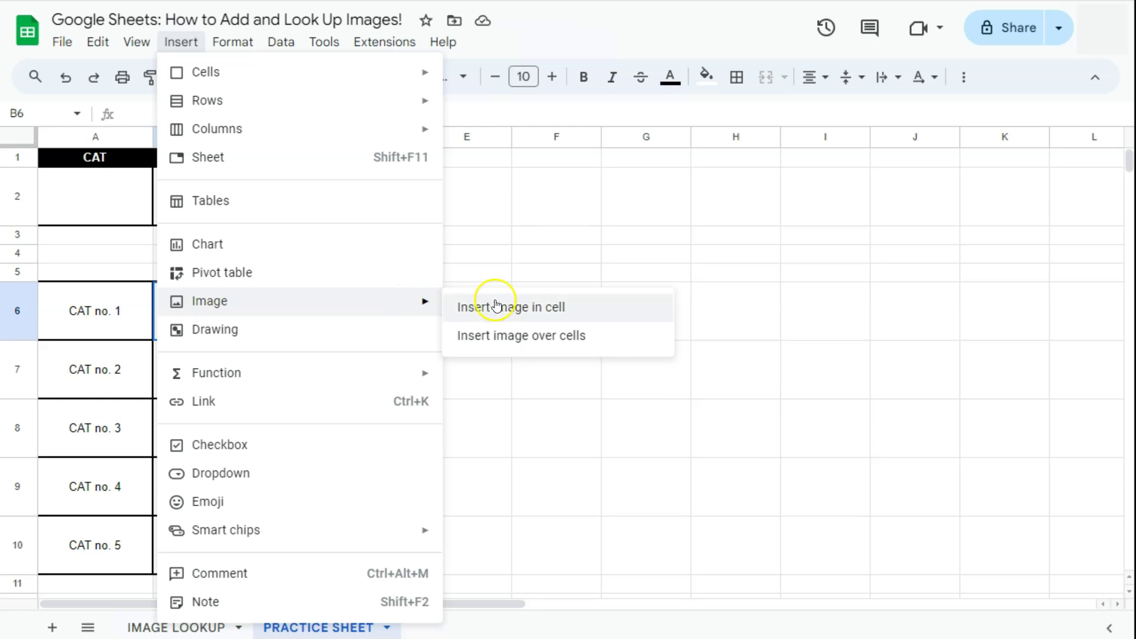
left_click(536, 312)
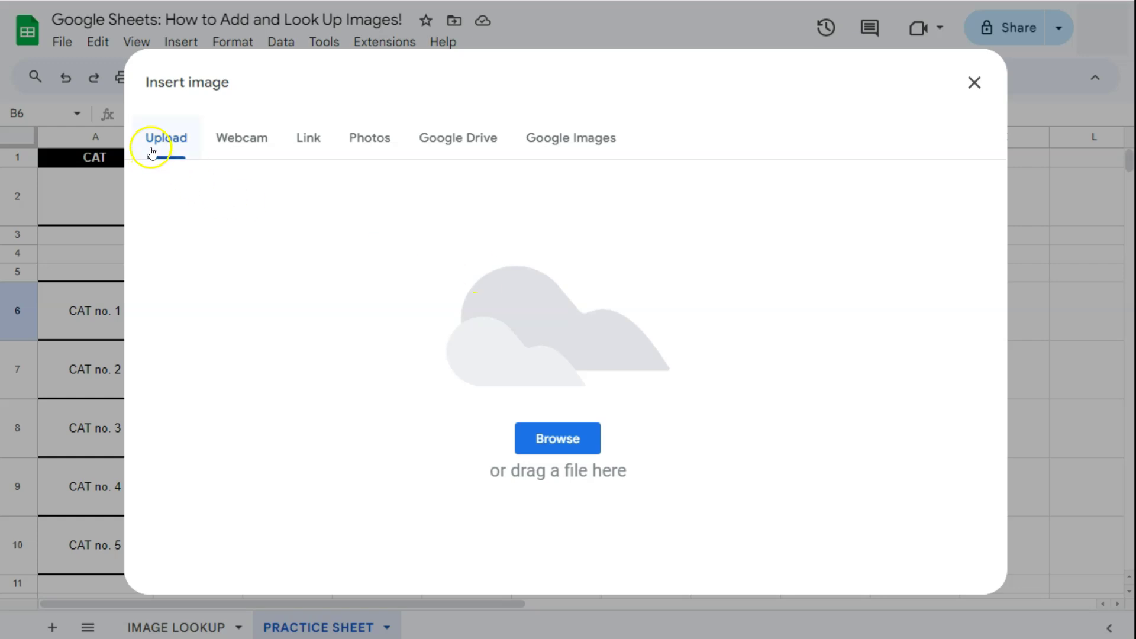
left_click(562, 438)
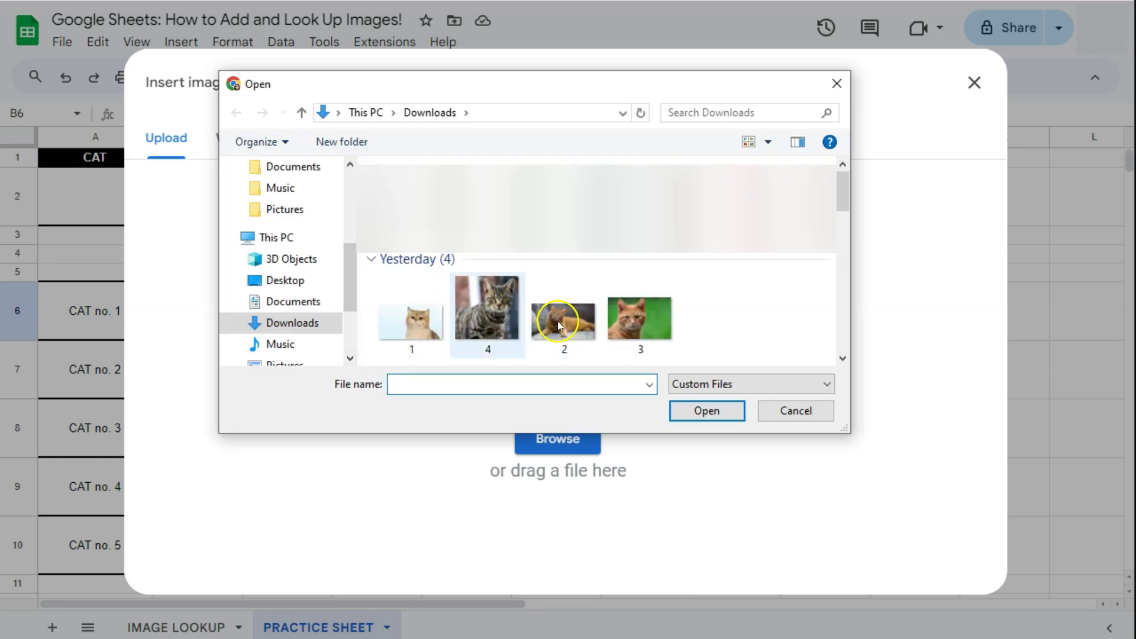
left_click(418, 315)
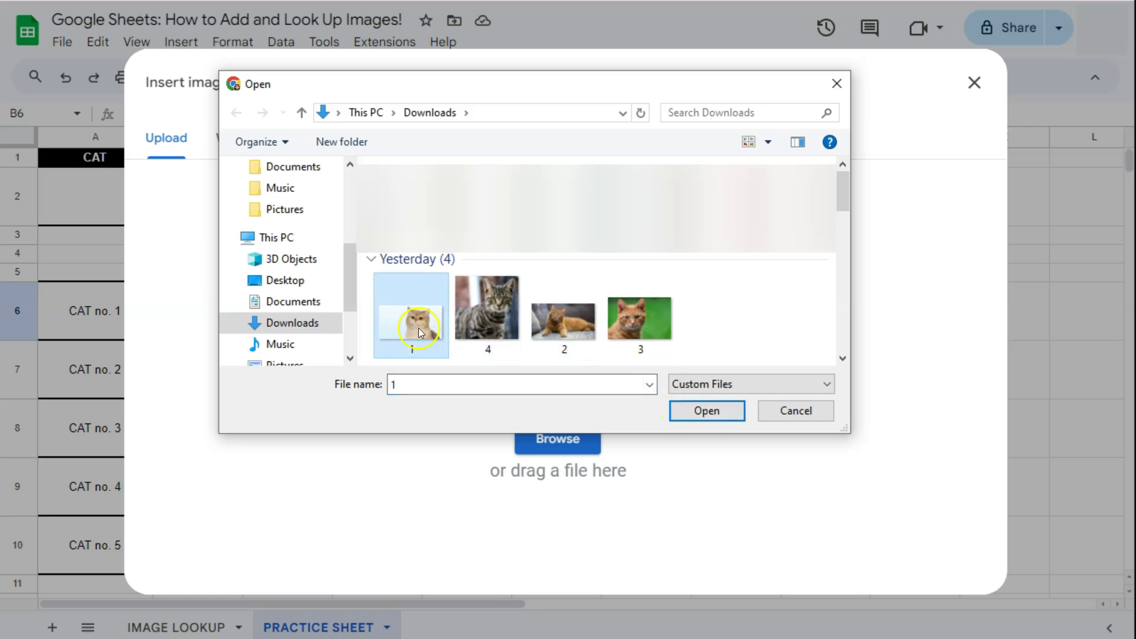
left_click(707, 411)
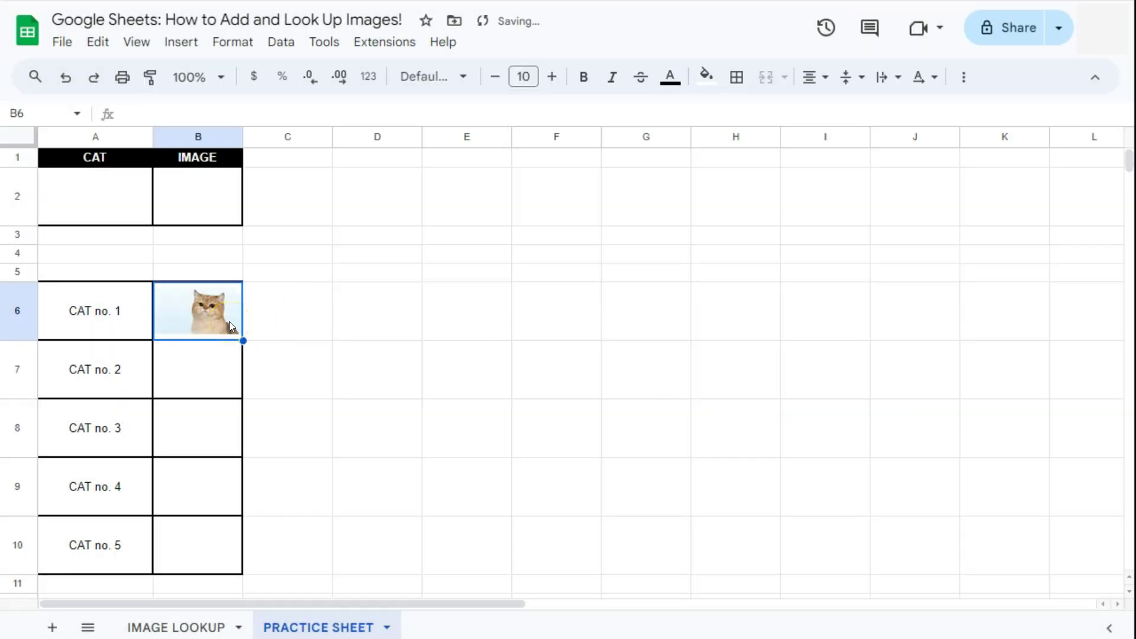
Upload image file 2 as an in-cell cat picture in B7
left_click(198, 291)
left_click(201, 377)
left_click(200, 377)
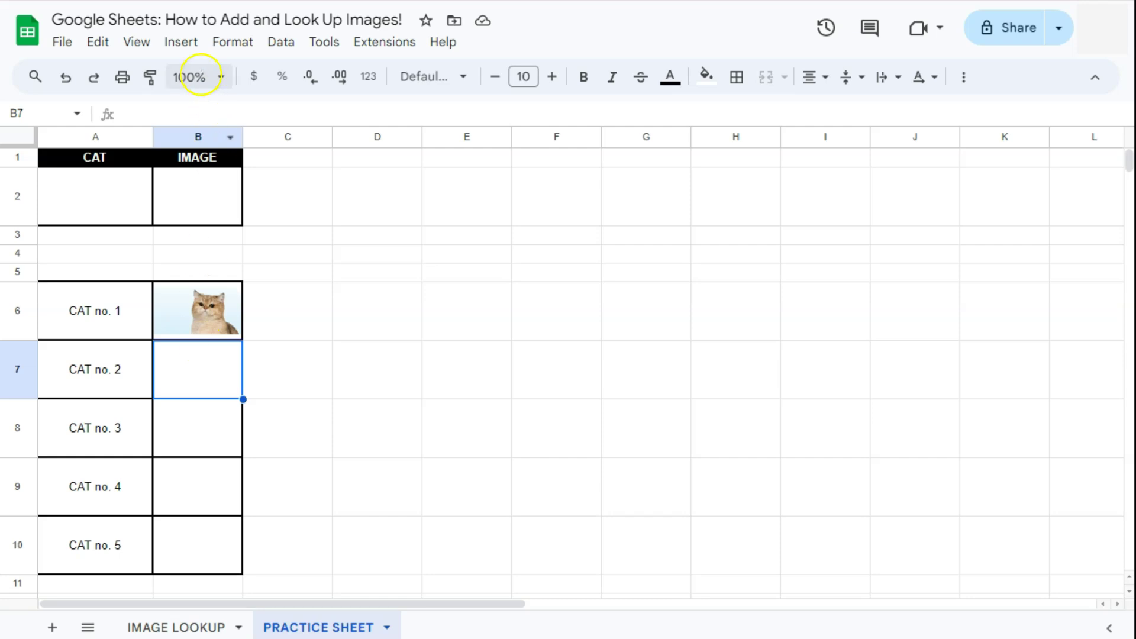
left_click(181, 43)
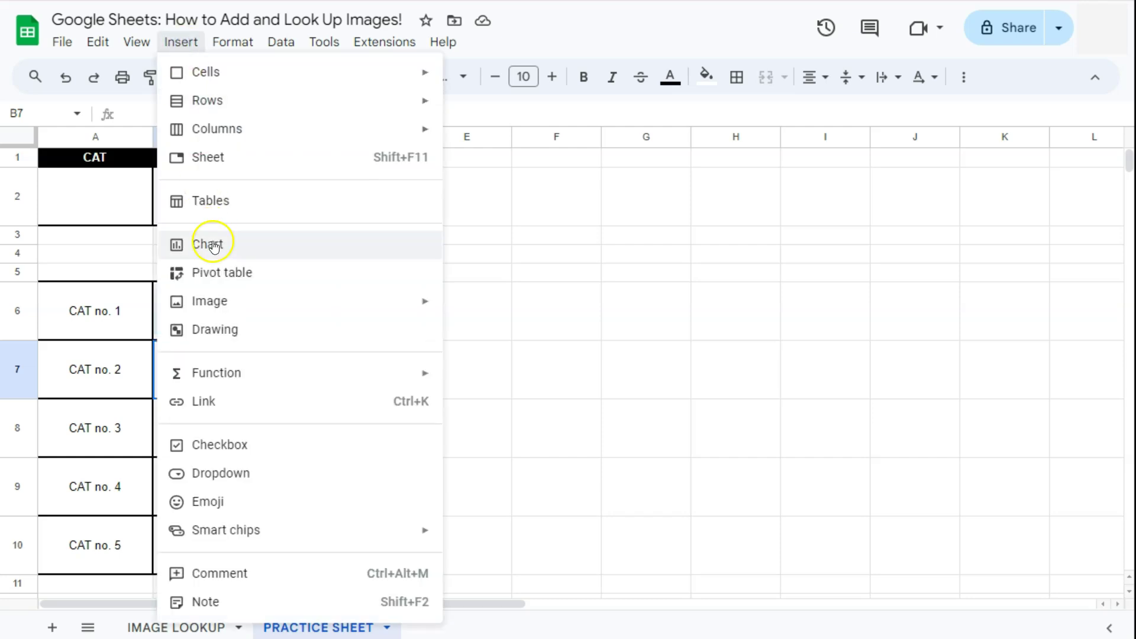
mouse_move(210, 301)
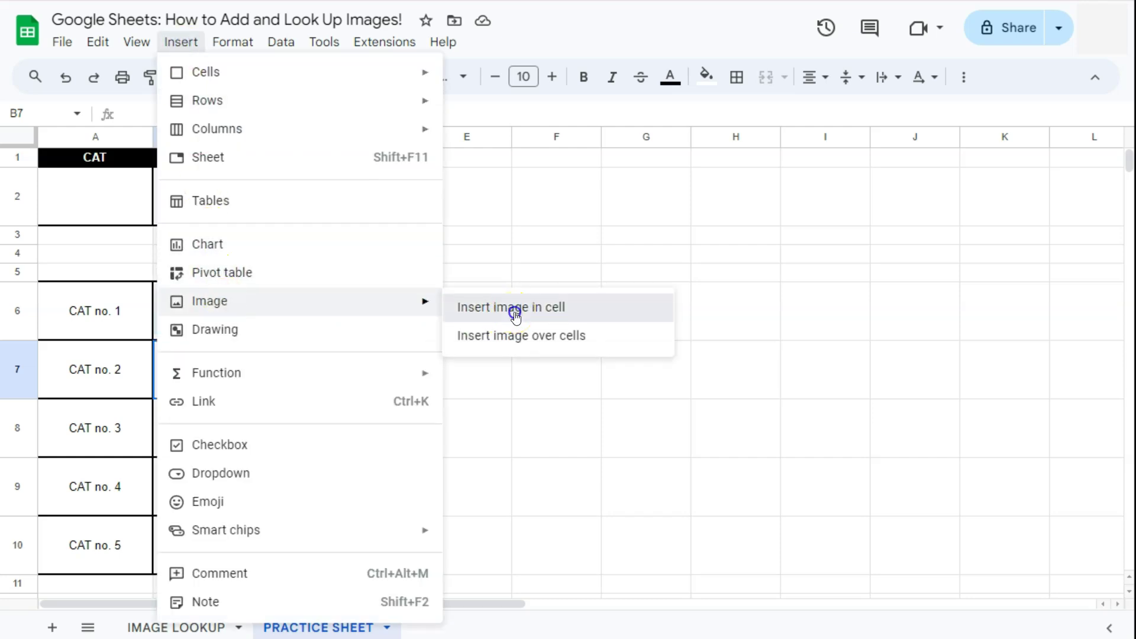
left_click(516, 318)
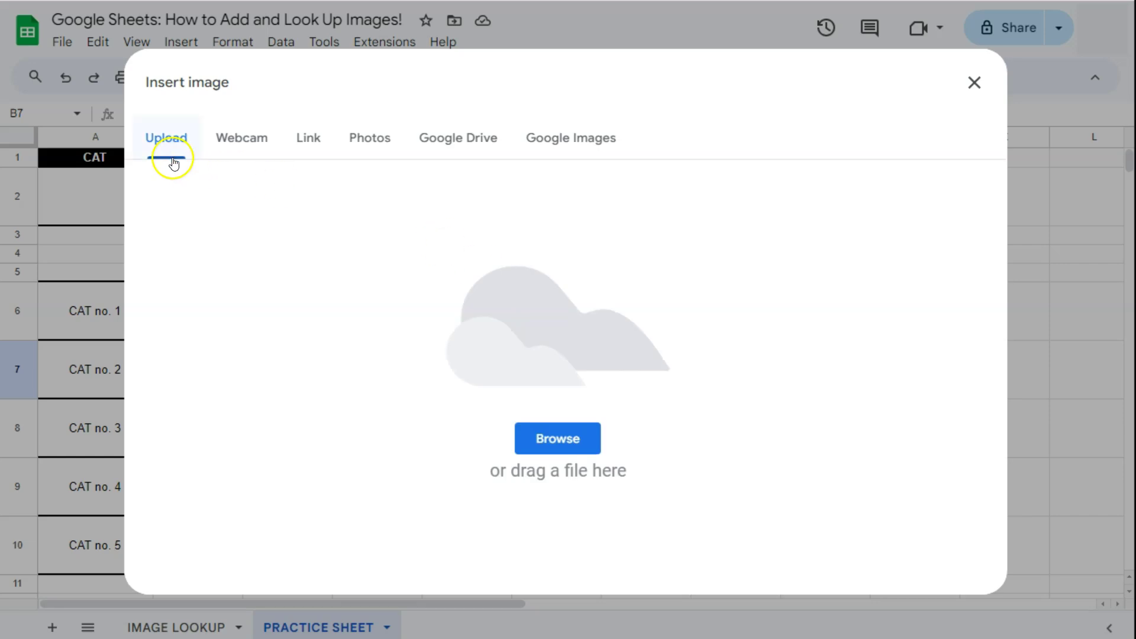
left_click(546, 440)
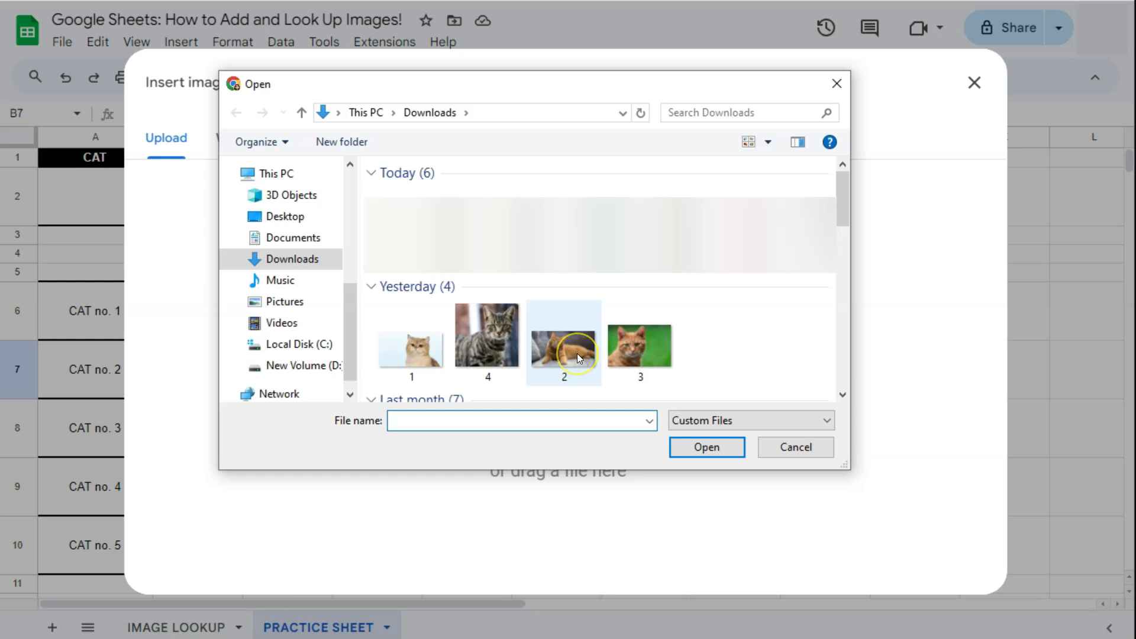
mouse_move(564, 349)
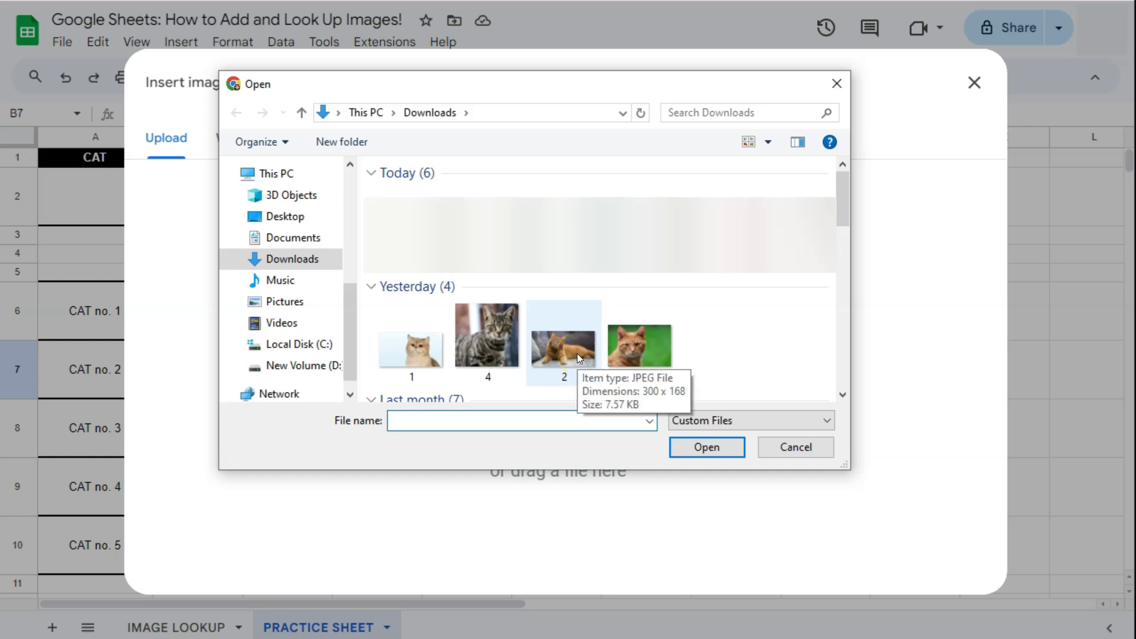
left_click(576, 354)
left_click(693, 452)
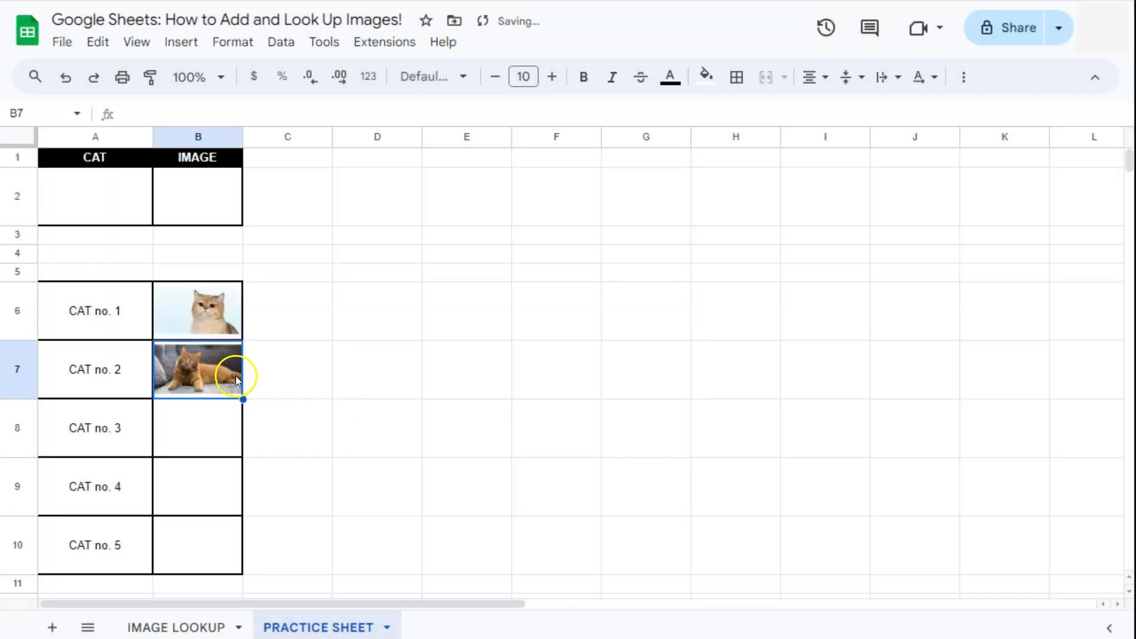
Place cat pictures in B8 and B9, then choose in-cell image insertion for B10
left_click(205, 430)
left_click(181, 42)
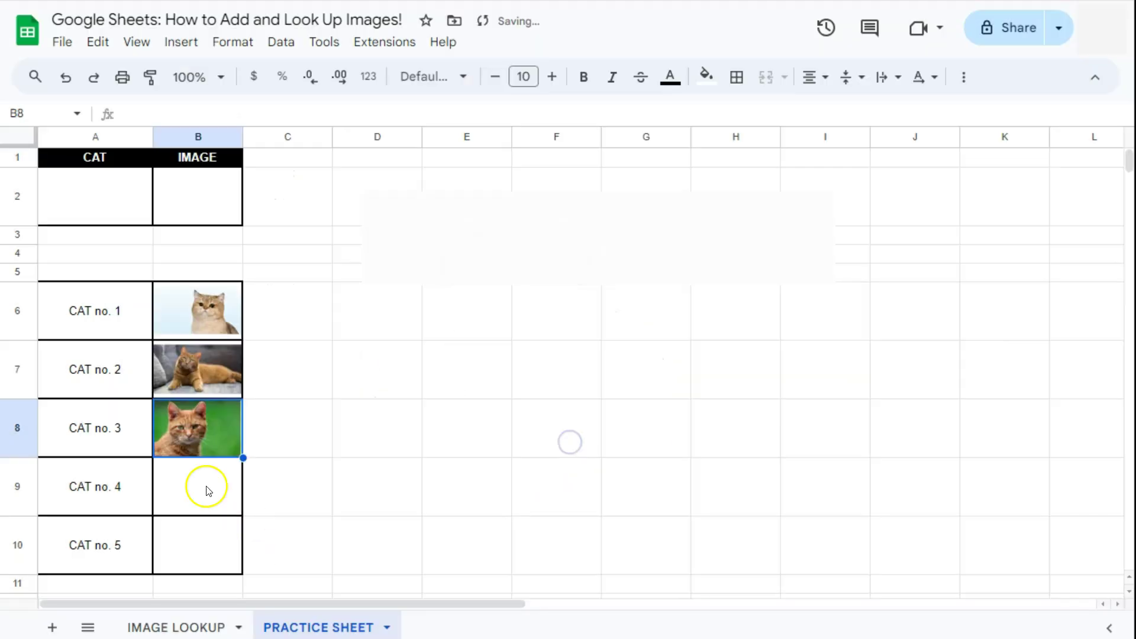
left_click(206, 491)
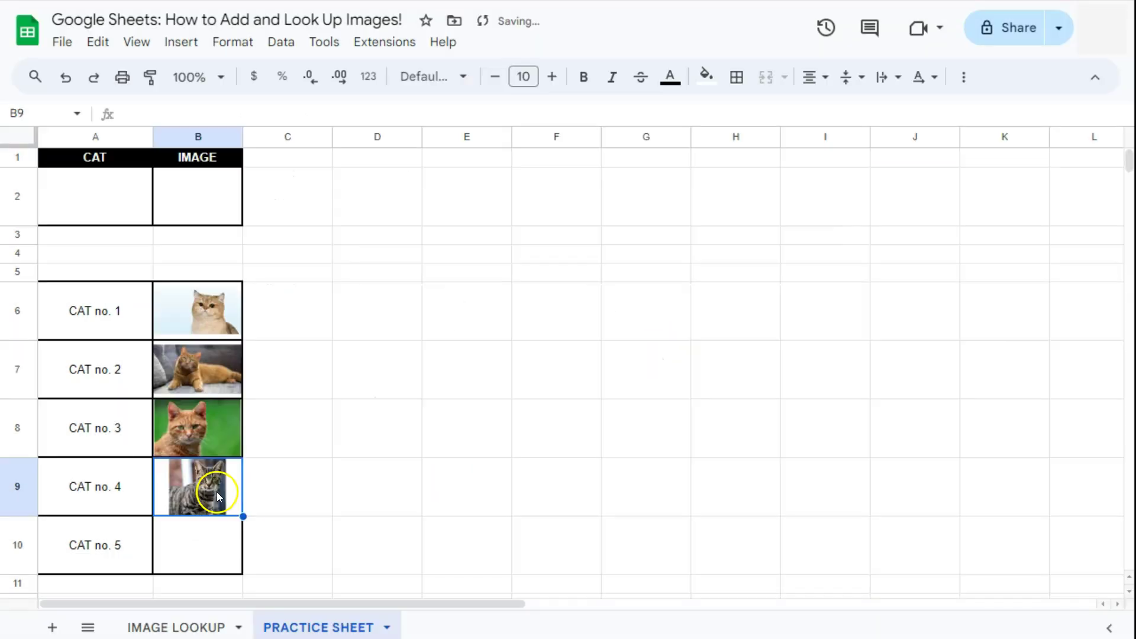
left_click(211, 535)
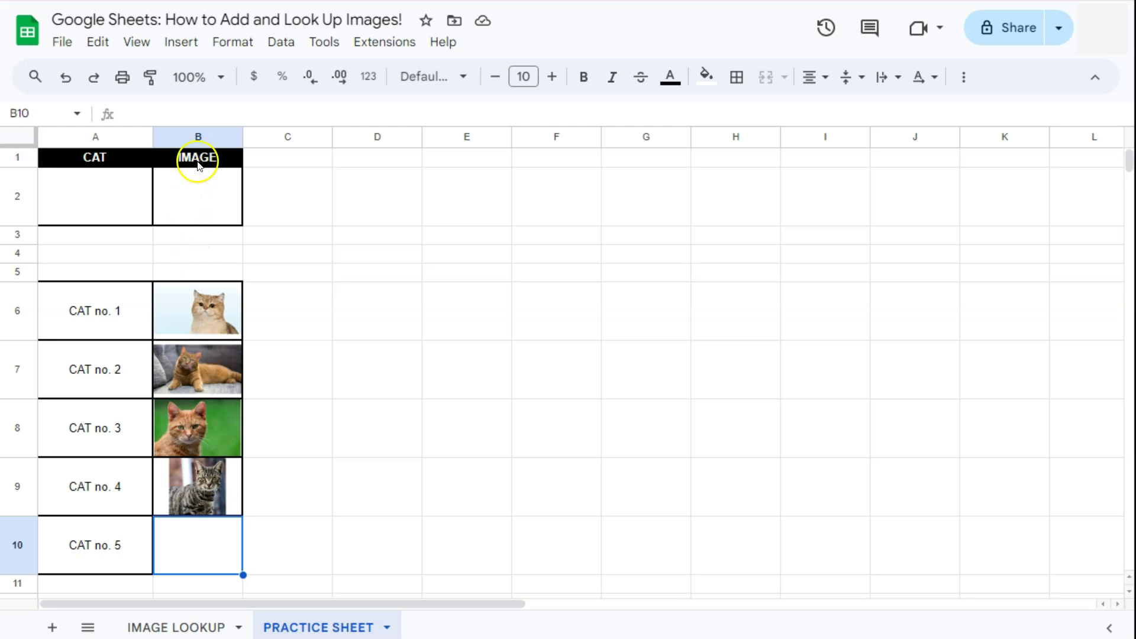
left_click(181, 41)
mouse_move(209, 301)
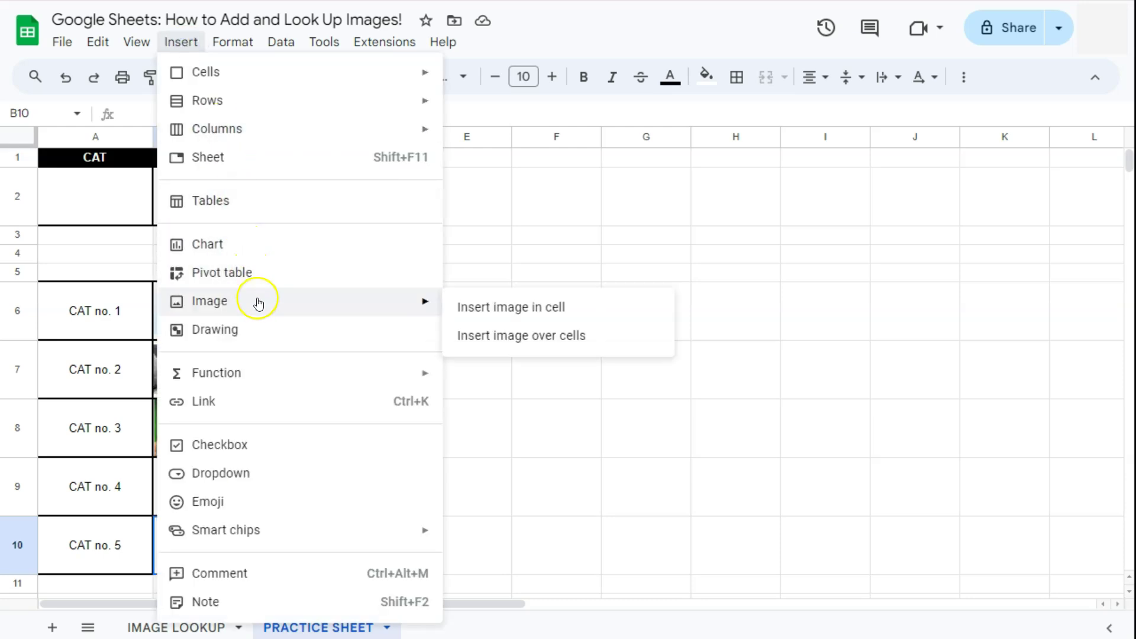
left_click(477, 307)
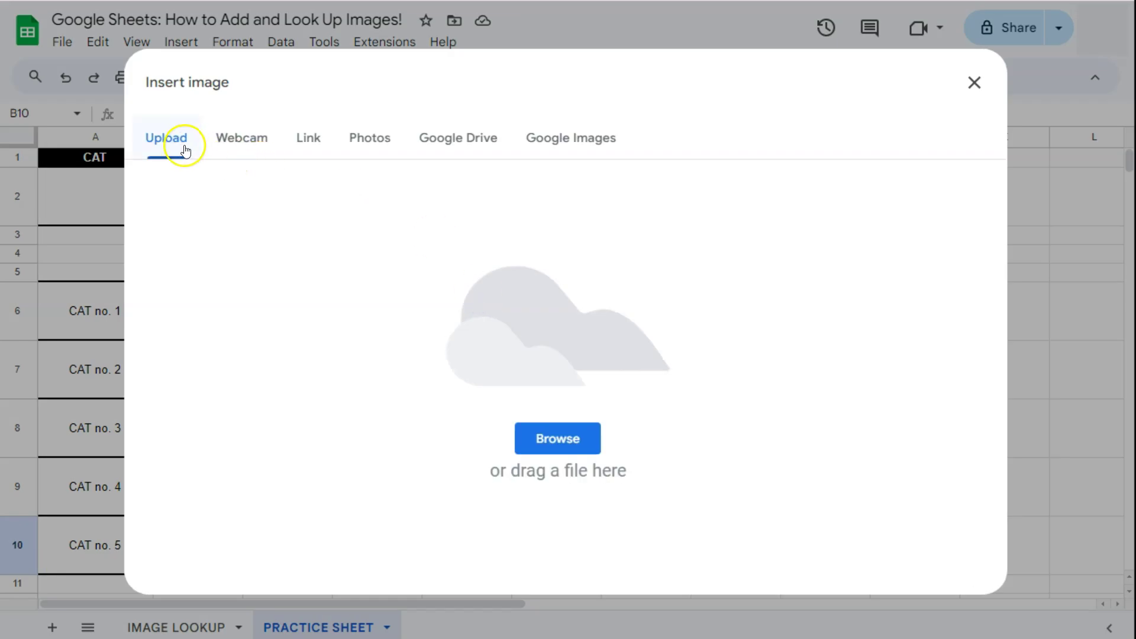
Search Google Images for 'Cat' and insert the third tabby result into B10
left_click(586, 150)
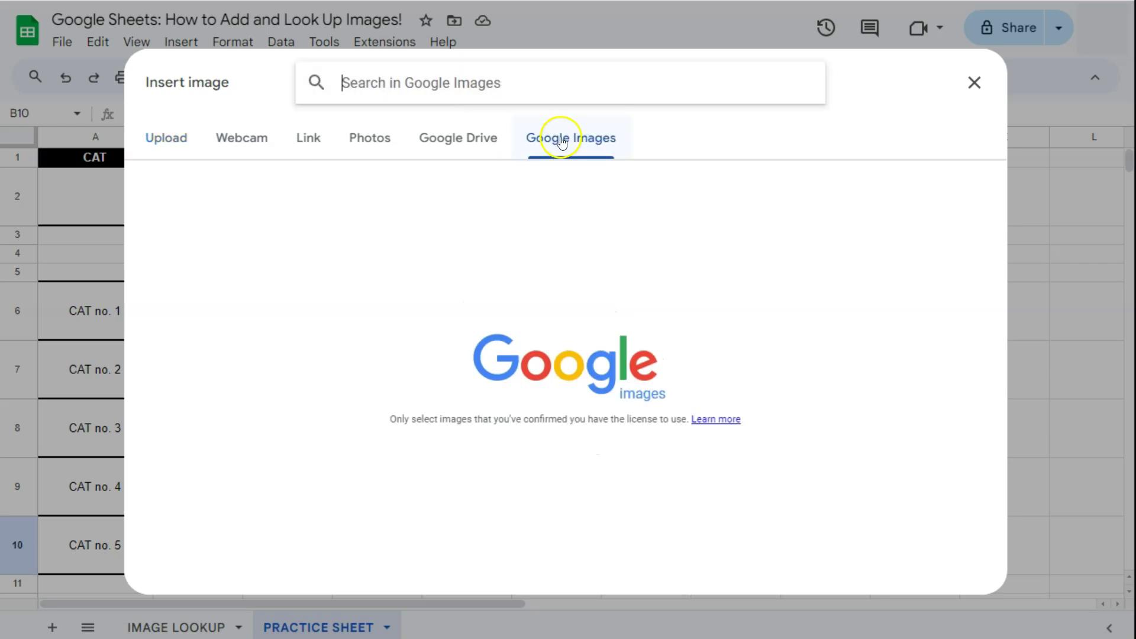
left_click(453, 81)
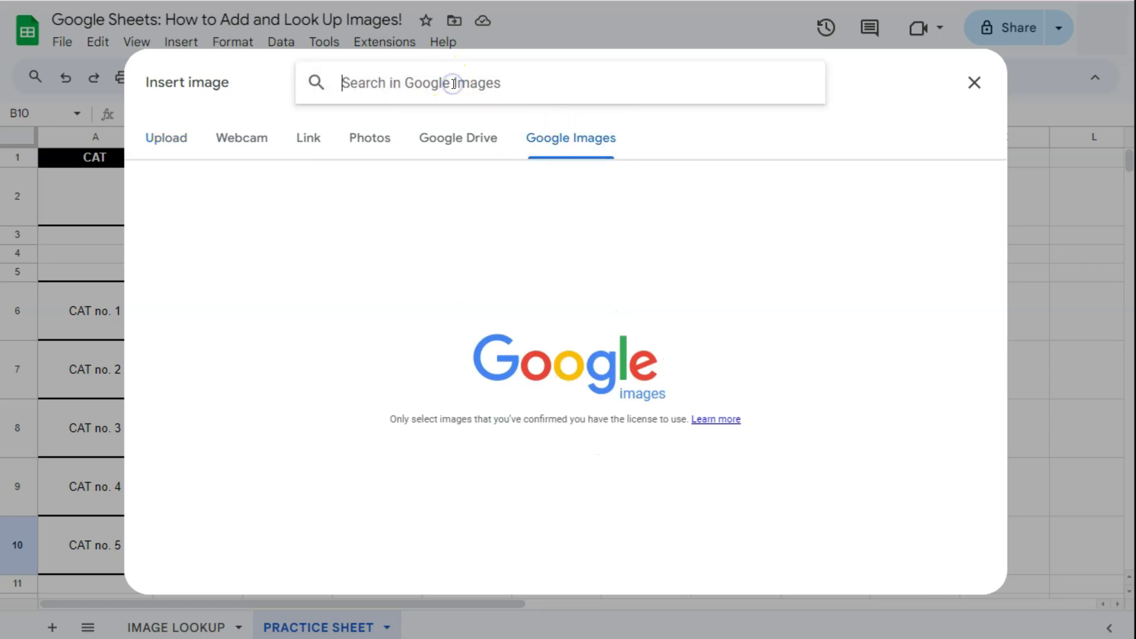
type("Cat")
key("Return")
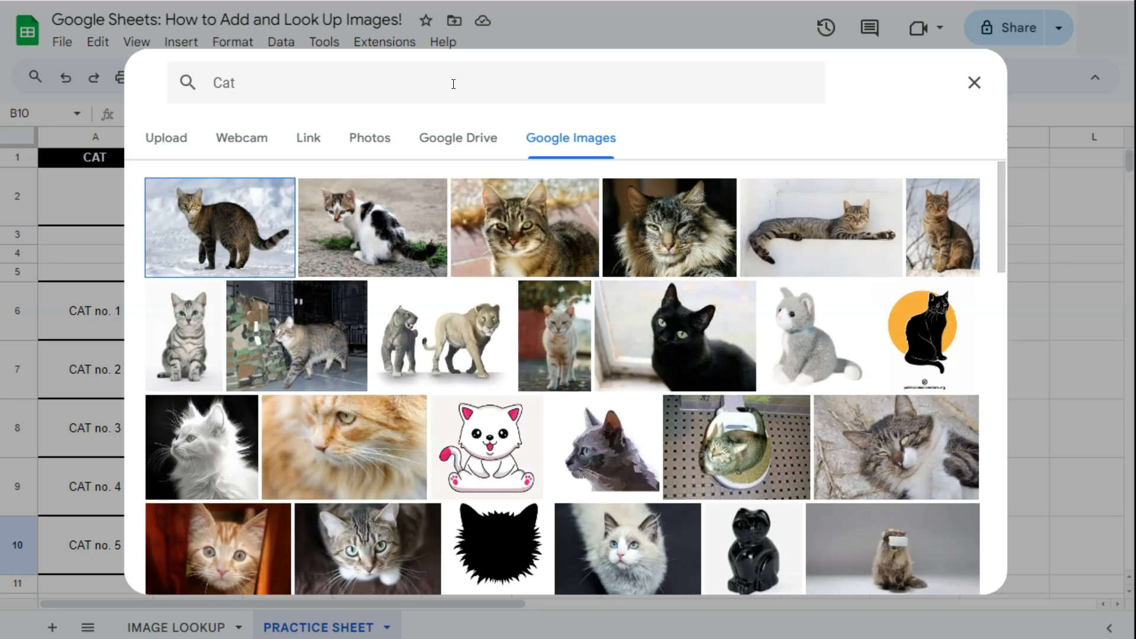
left_click(500, 232)
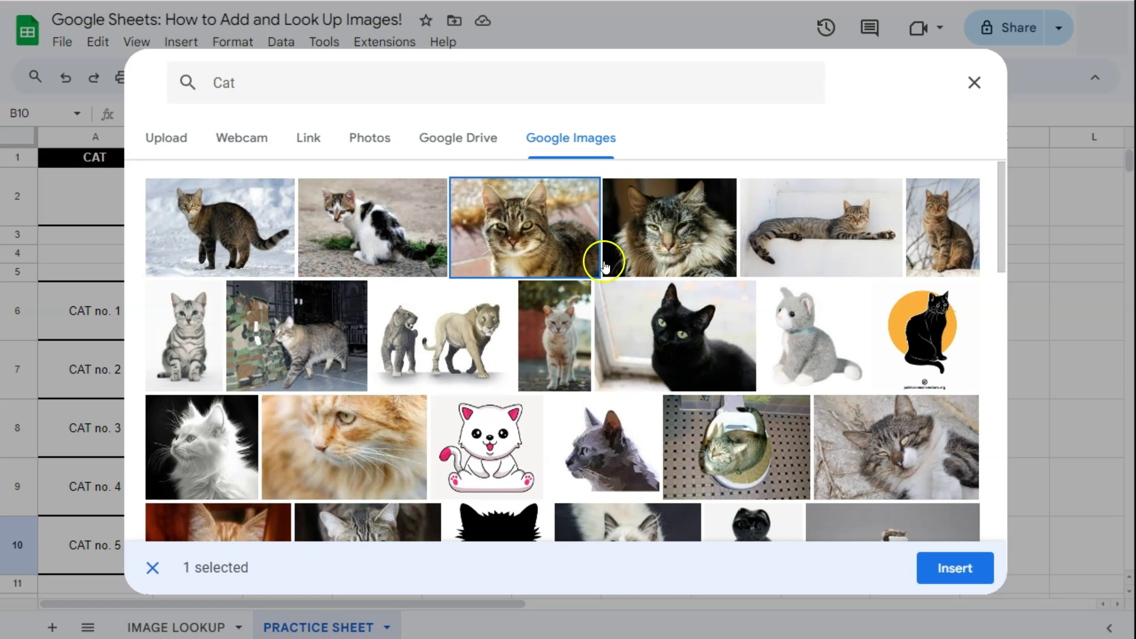
left_click(947, 573)
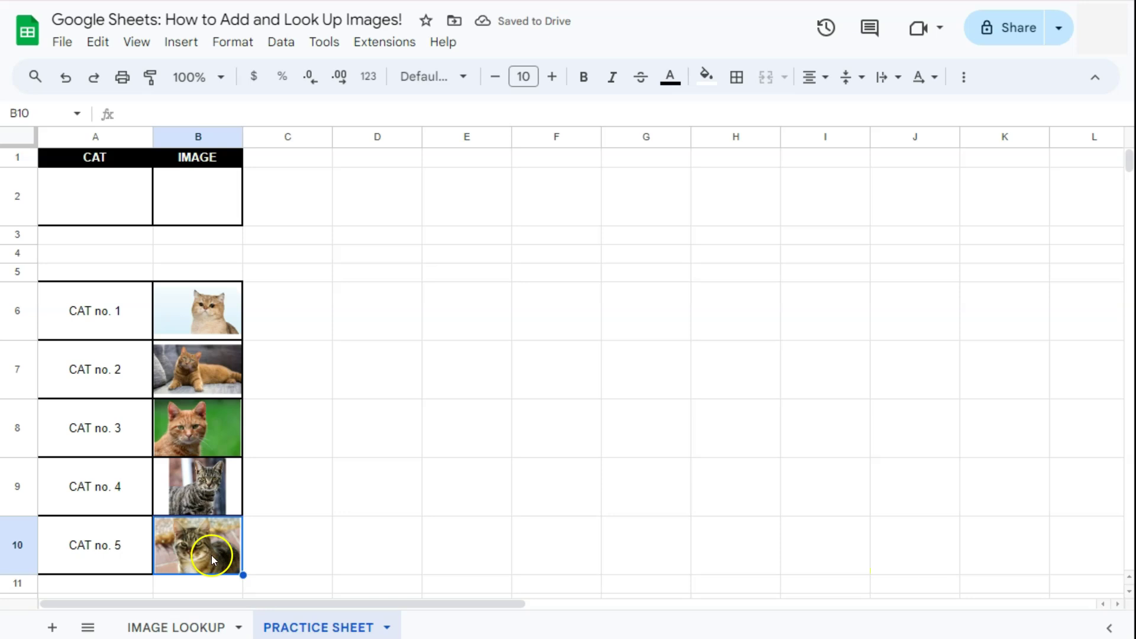
Look over the inserted cat pictures in the image column
left_click(188, 318)
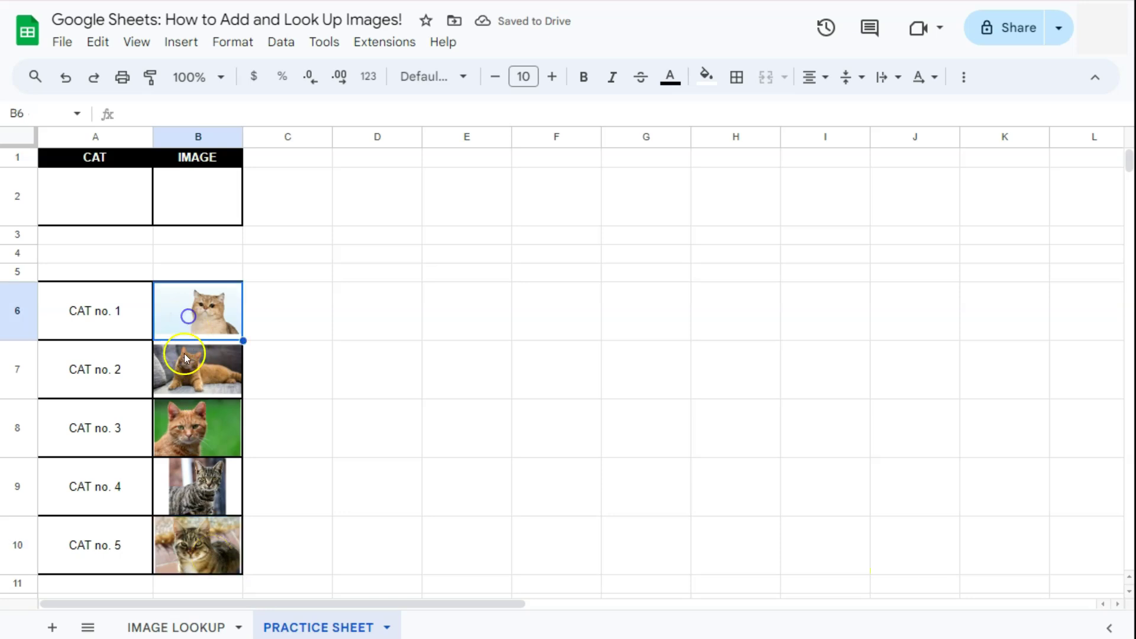
left_click(183, 355)
left_click(198, 429)
left_click(200, 481)
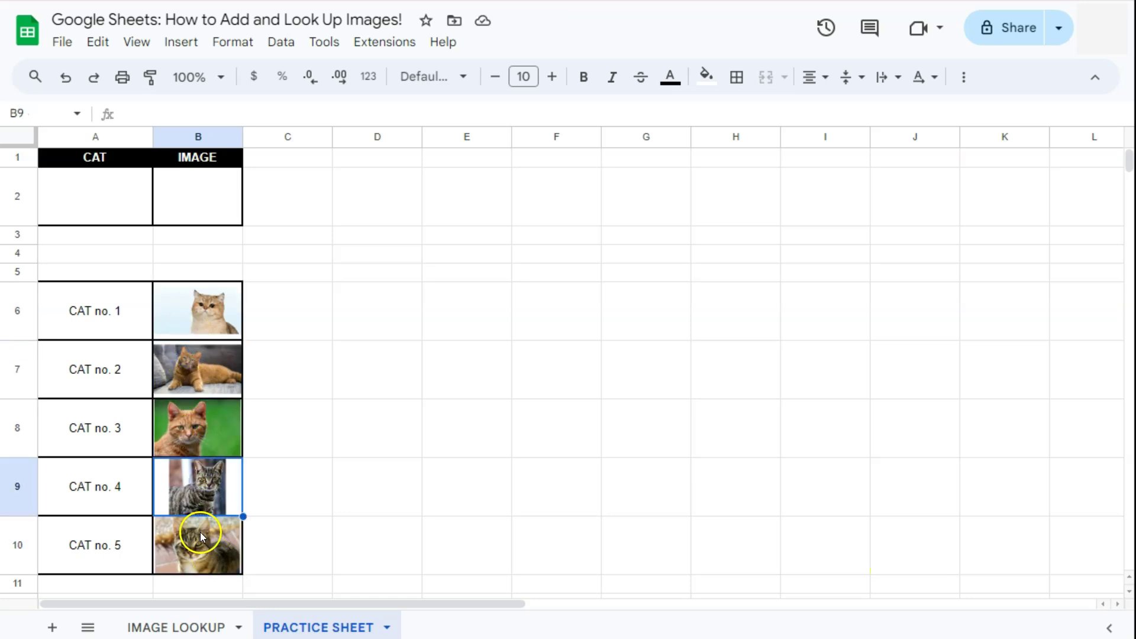
key("Up")
key("Up")
key("Up")
left_click(100, 200)
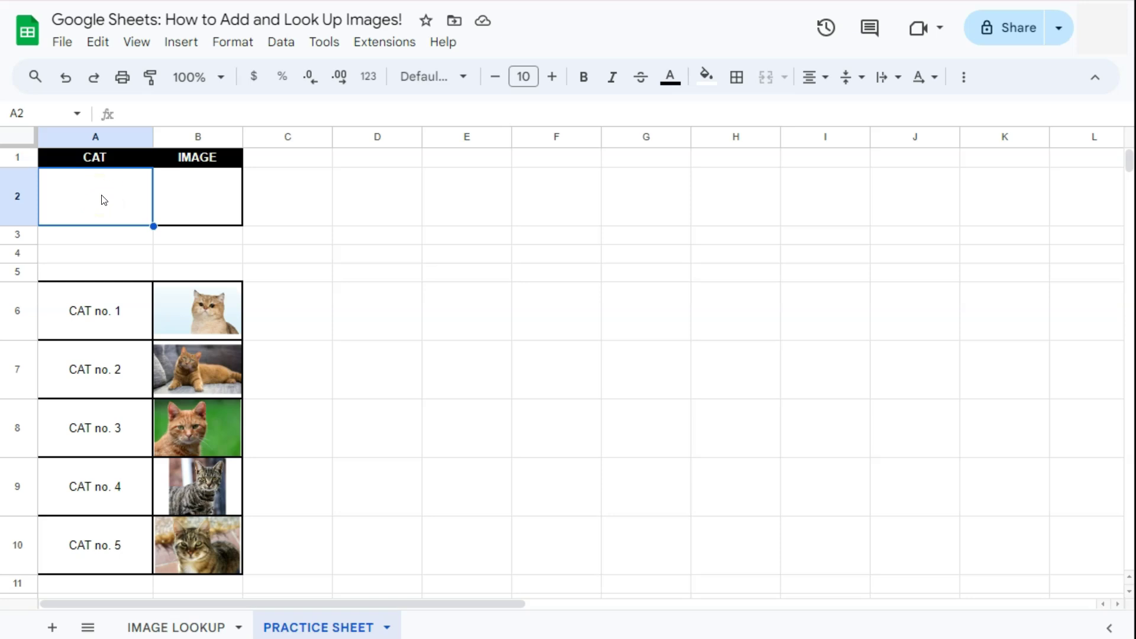
left_click(198, 190)
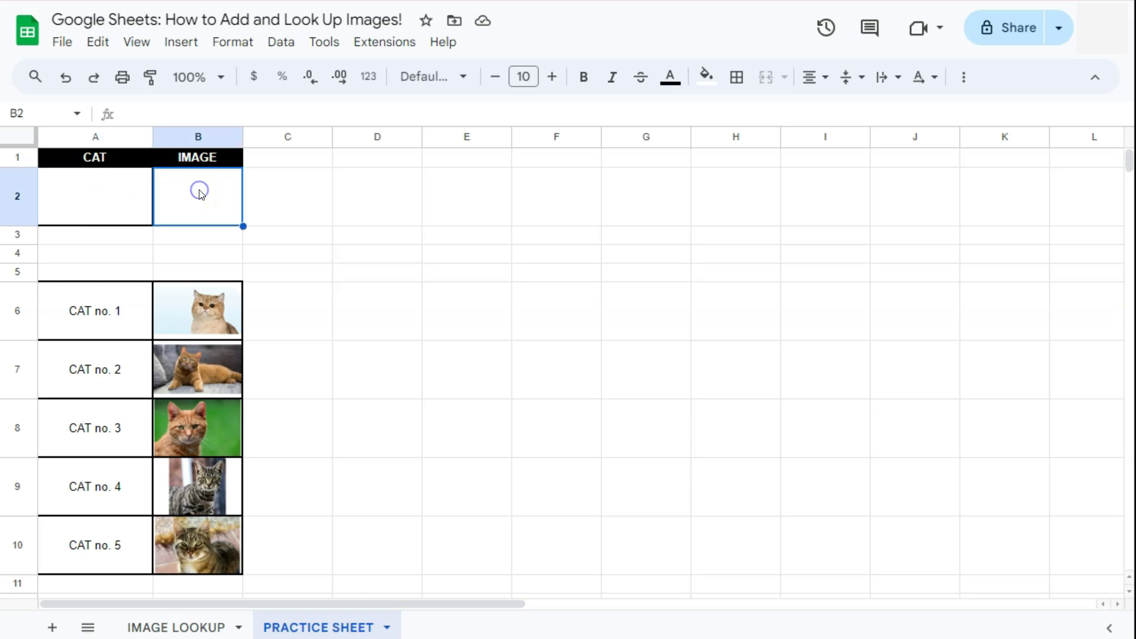
left_click(91, 196)
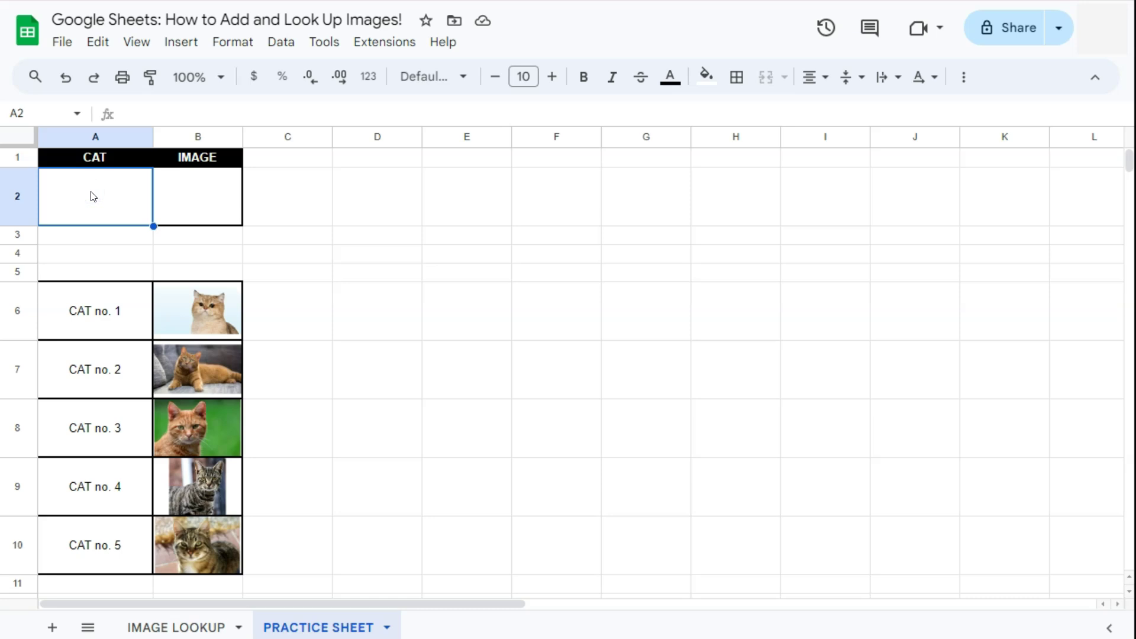
Give A2 a 'Dropdown (from a range)' validation rule sourced from A6:A10
right_click(91, 196)
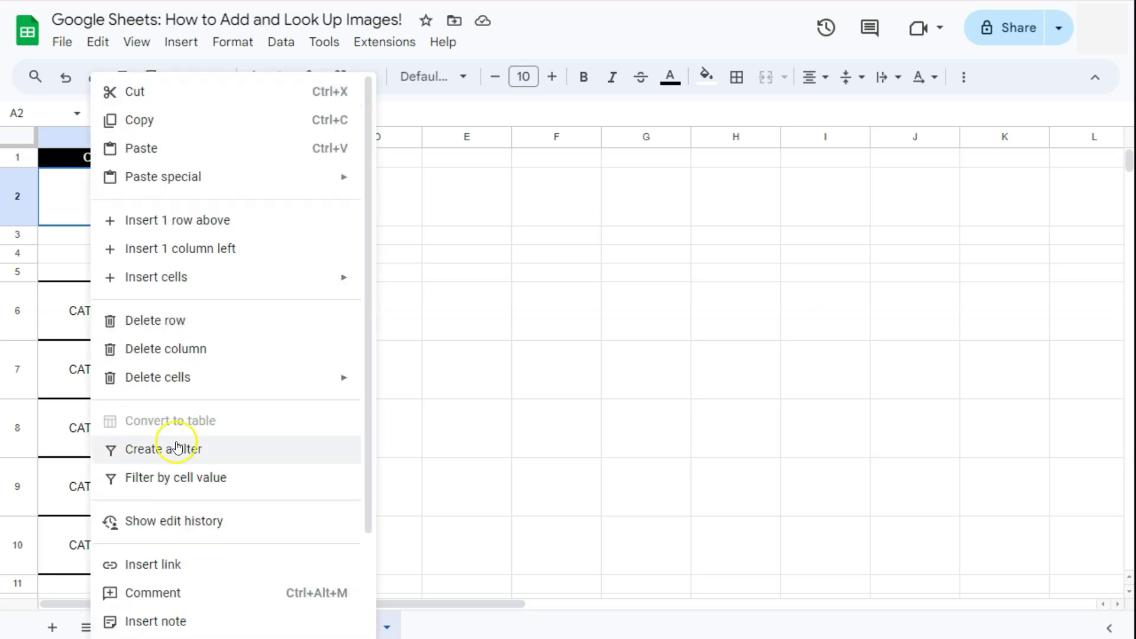
scroll(177, 446, "down", 2)
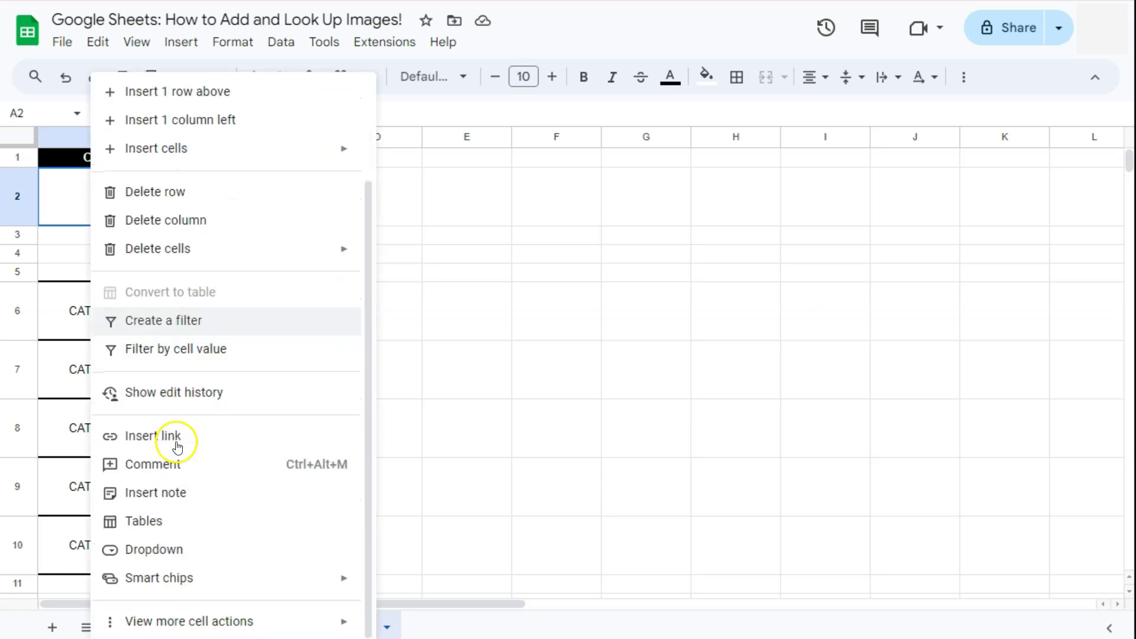
left_click(159, 550)
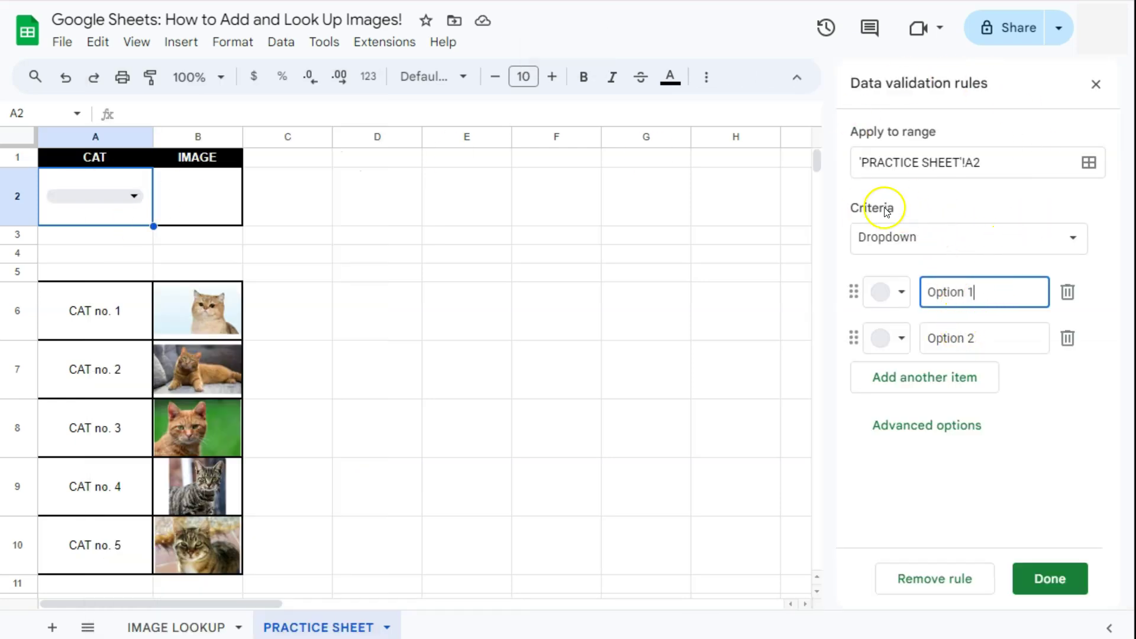
left_click(895, 238)
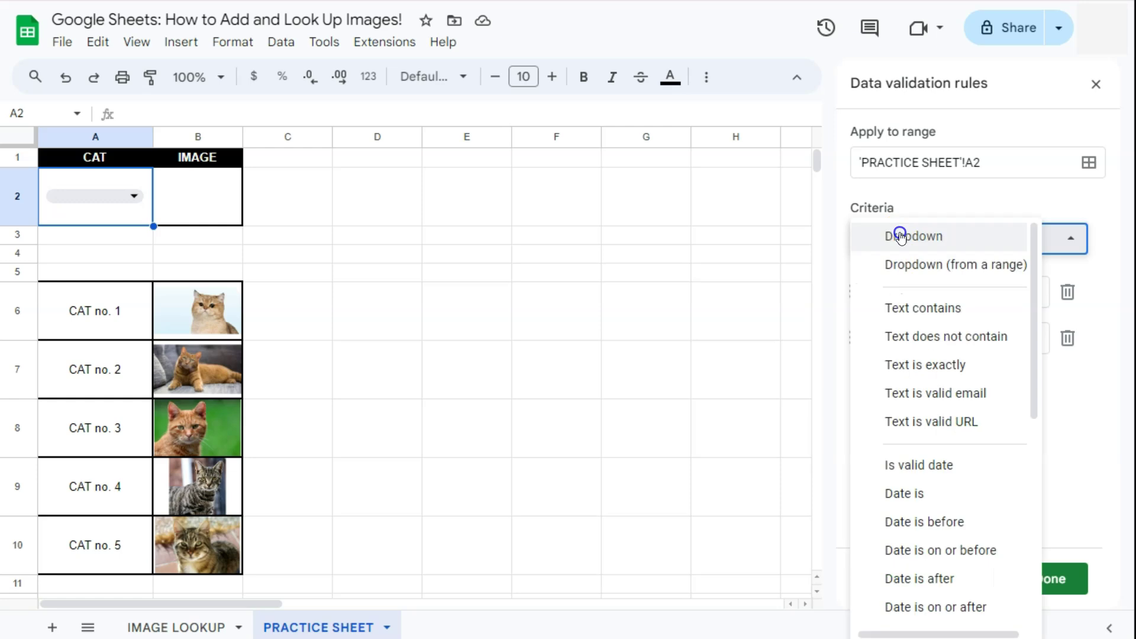
left_click(928, 266)
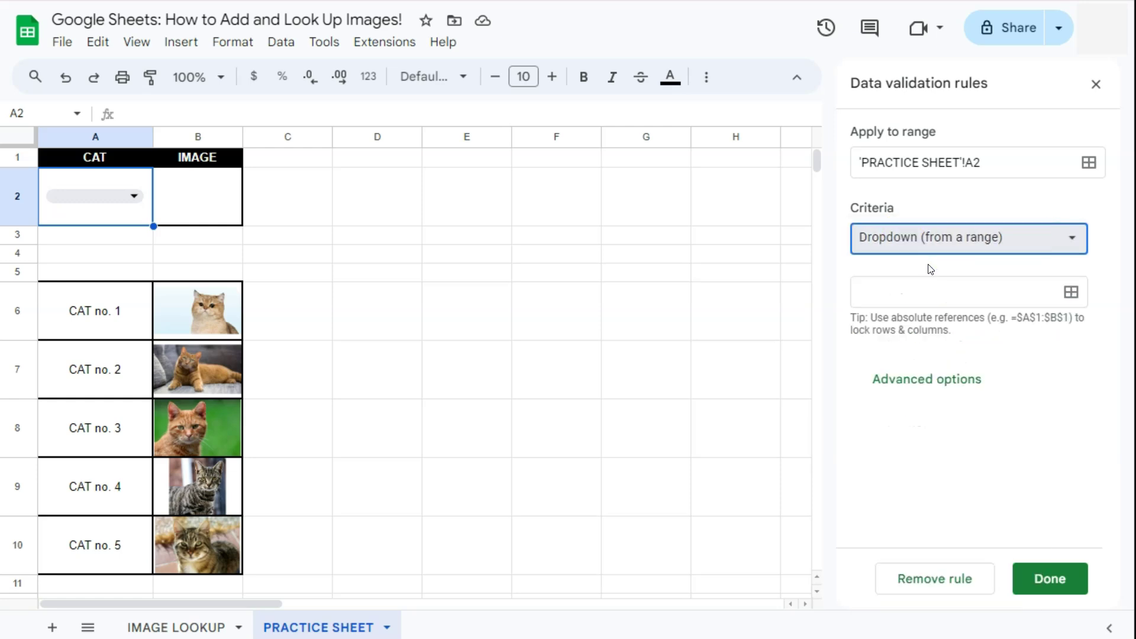
left_click(934, 294)
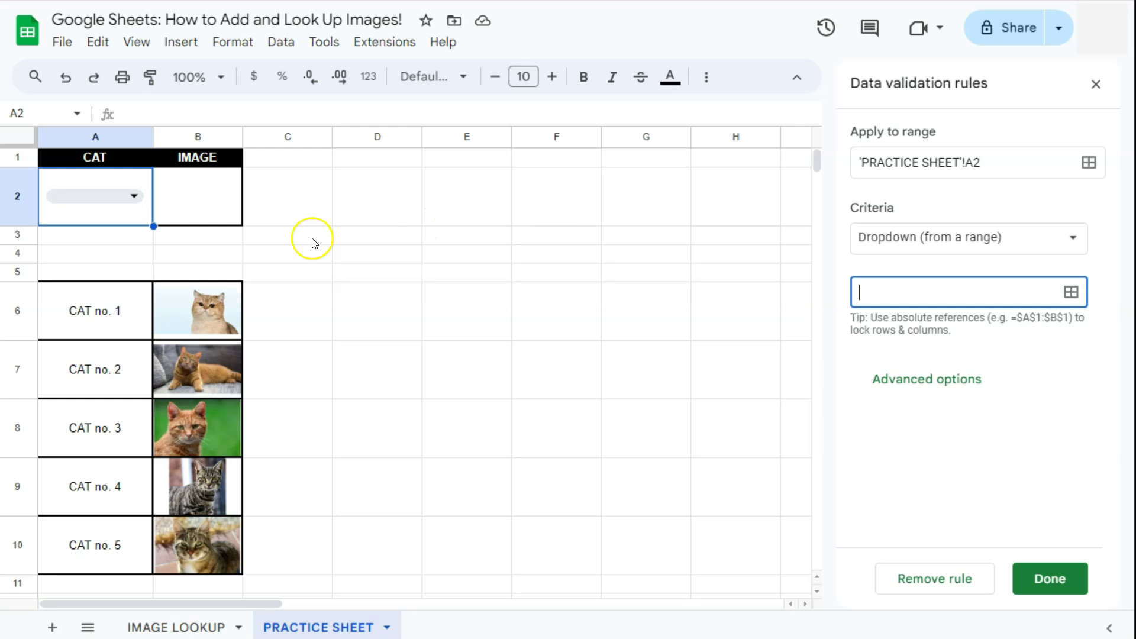
left_click(113, 313)
left_click_drag(113, 312, 111, 548)
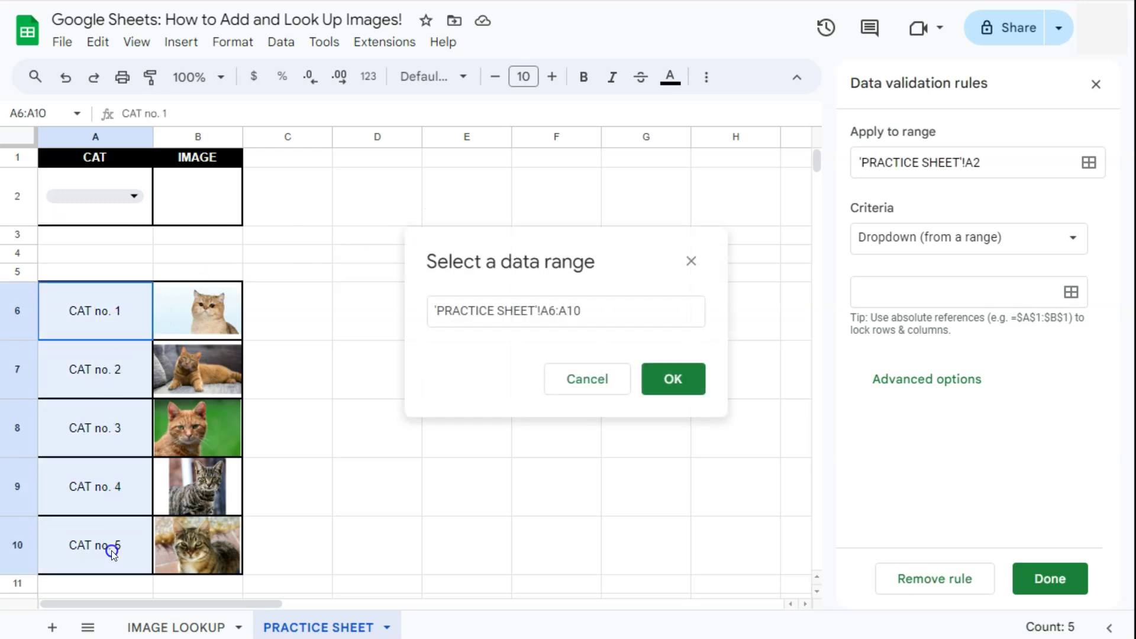
left_click(670, 379)
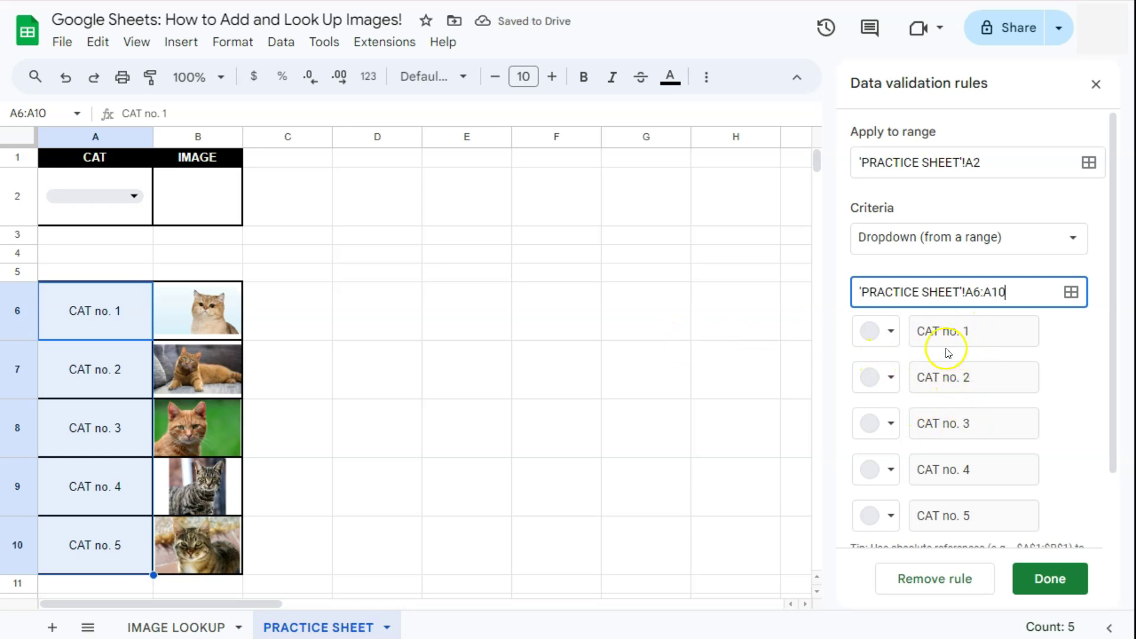
left_click(1044, 580)
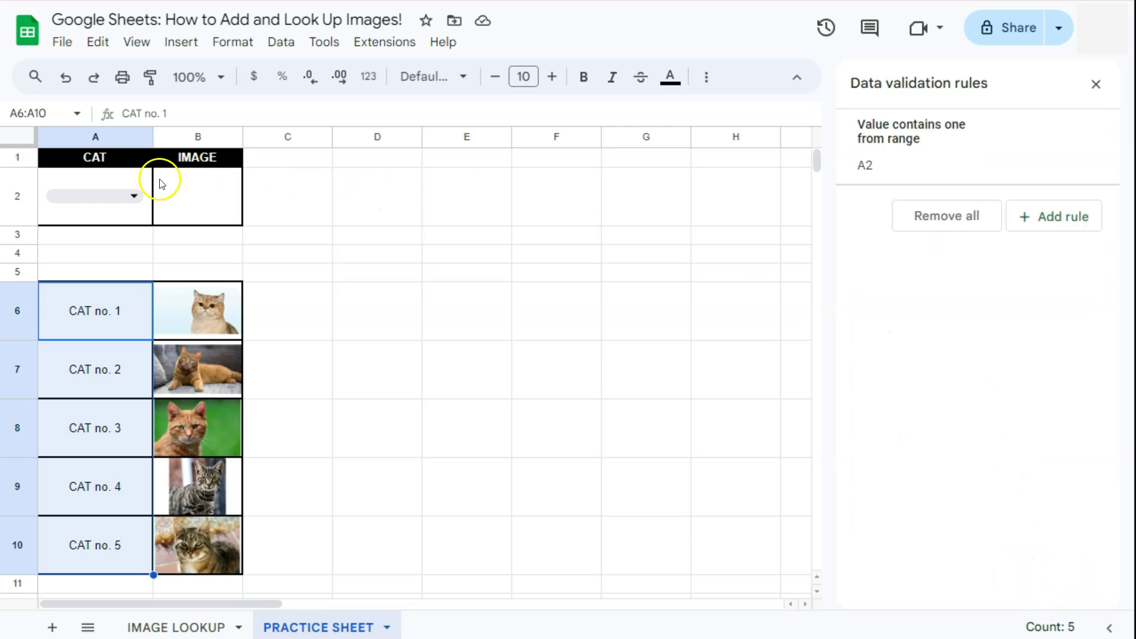
Choose CAT no. 4 in the A2 dropdown and select cell B2
left_click(136, 197)
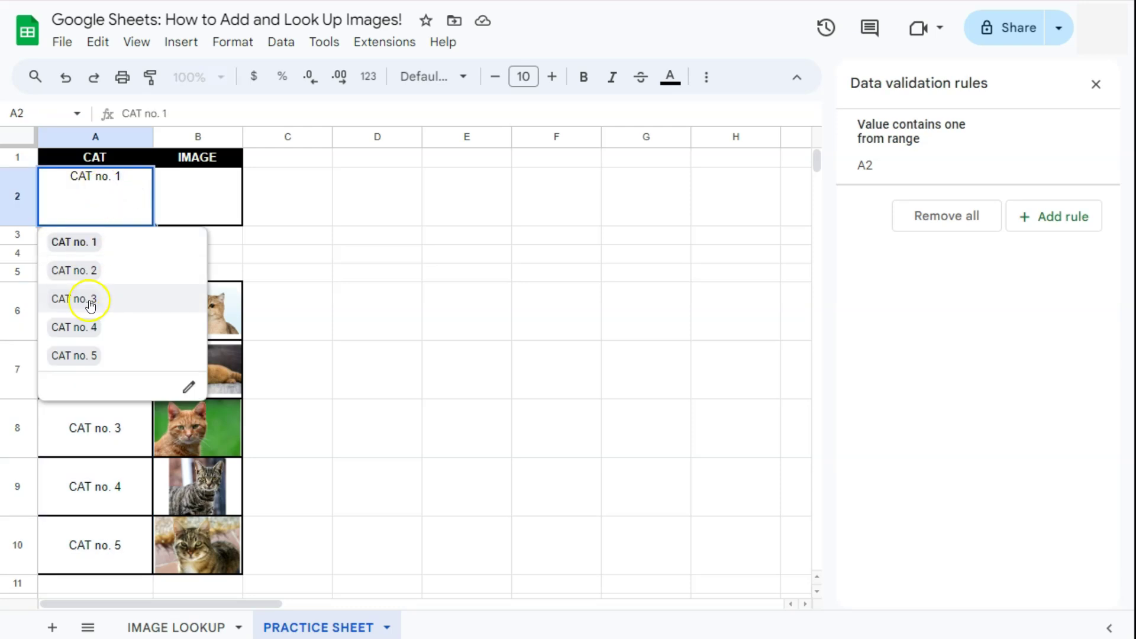
left_click(89, 327)
left_click(184, 208)
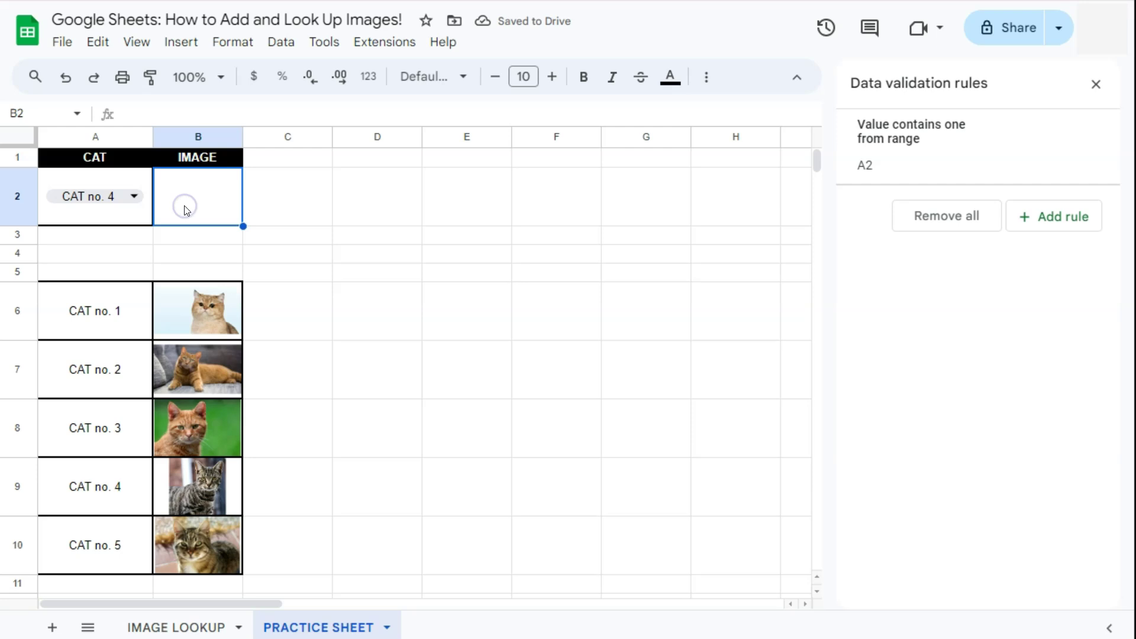
left_click(184, 209)
left_click(103, 206)
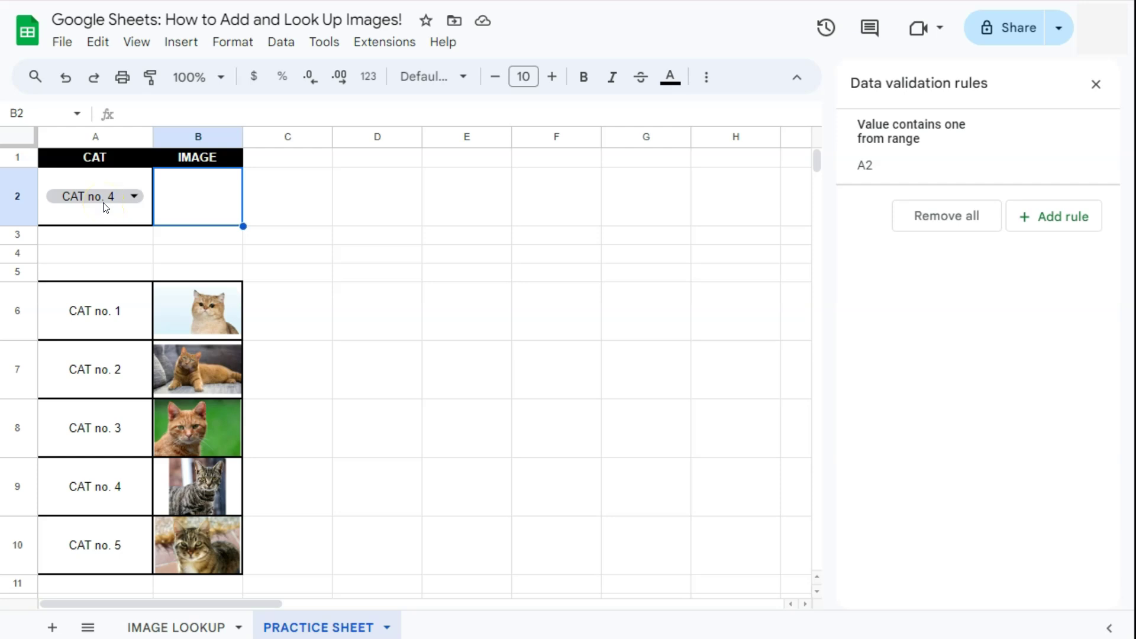
left_click(199, 203)
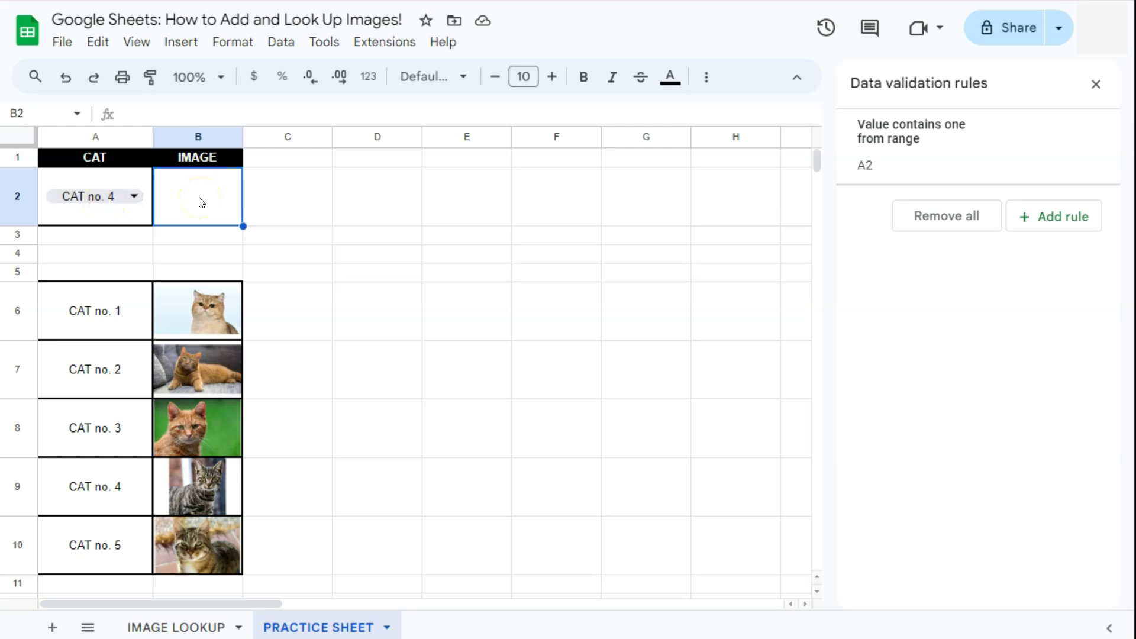
Close the validation panel and enter =VLOOKUP(A2,A6:B10,2,0) in B2
left_click(1096, 83)
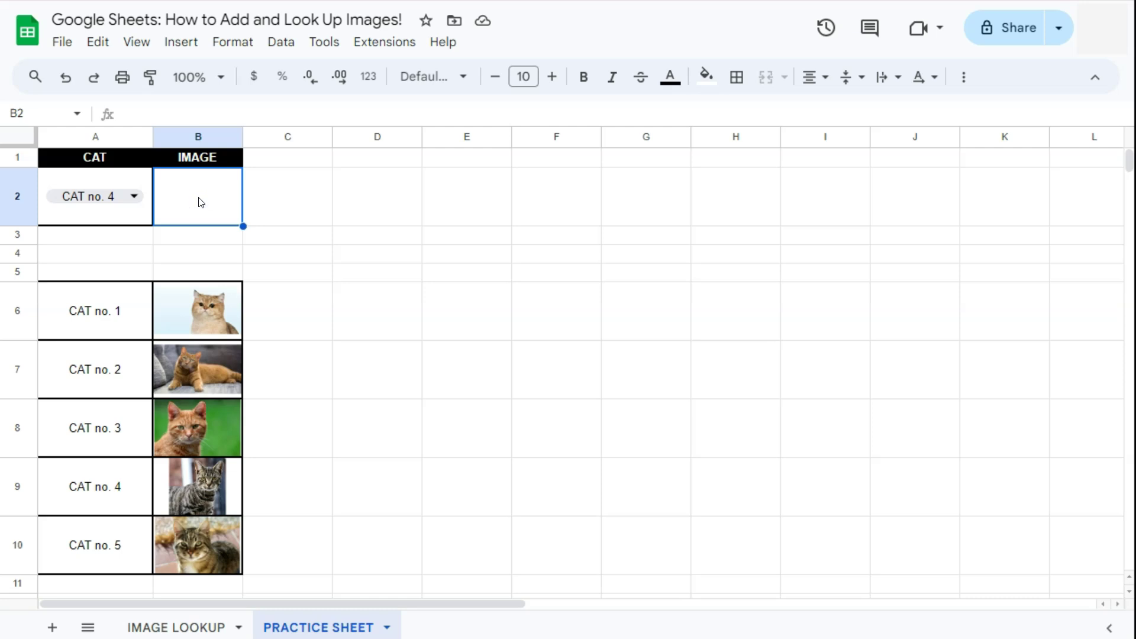
type("=")
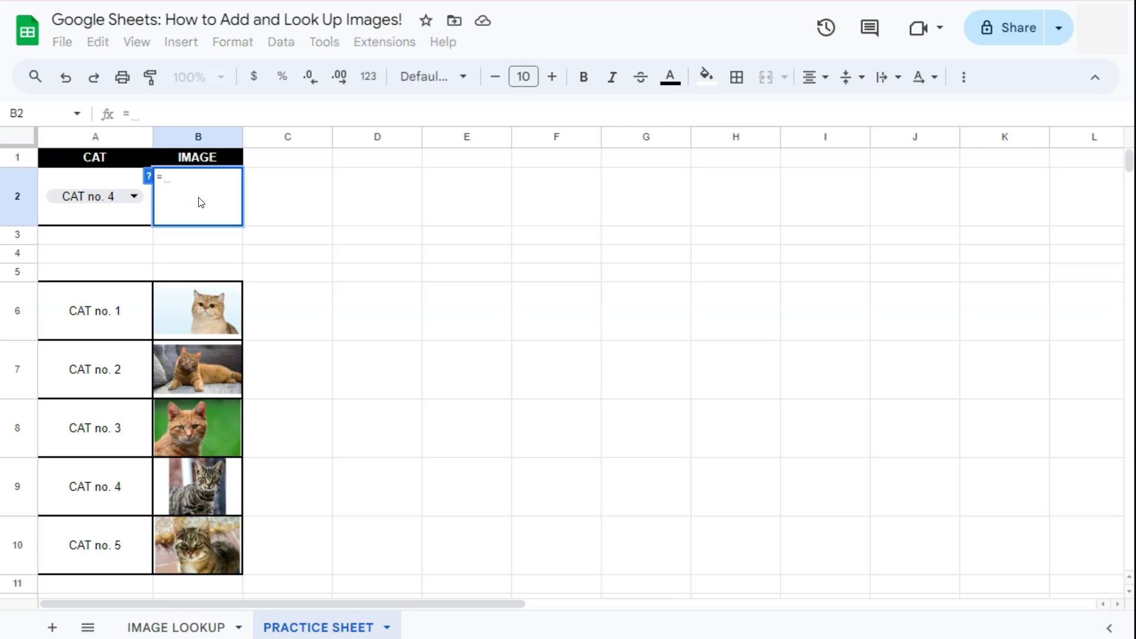
type("vl")
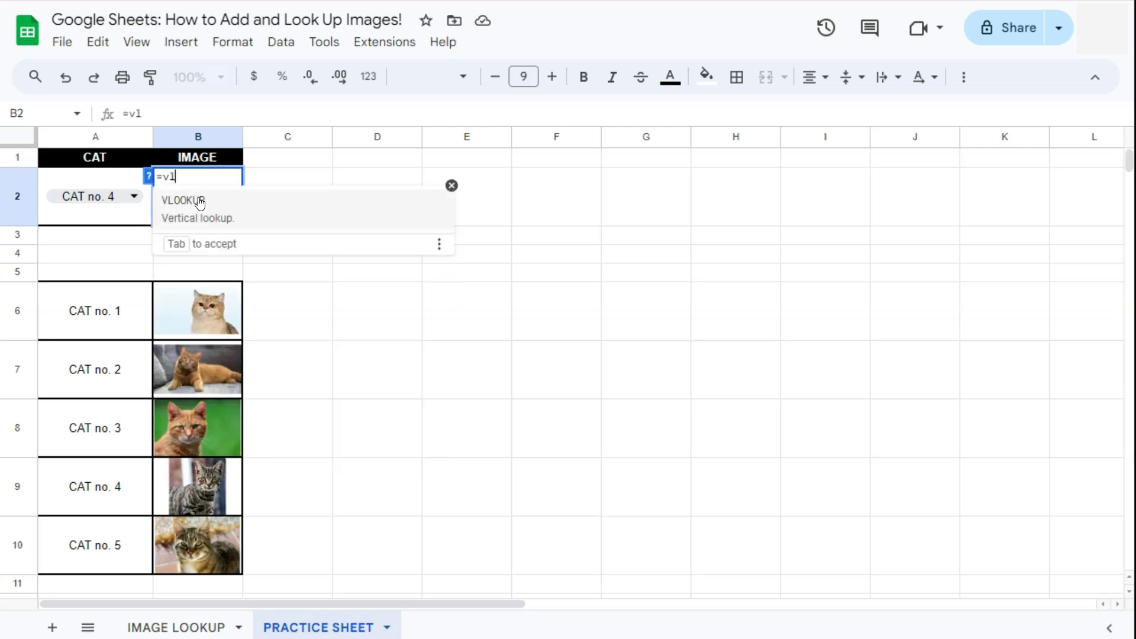
type("oo")
left_click(197, 199)
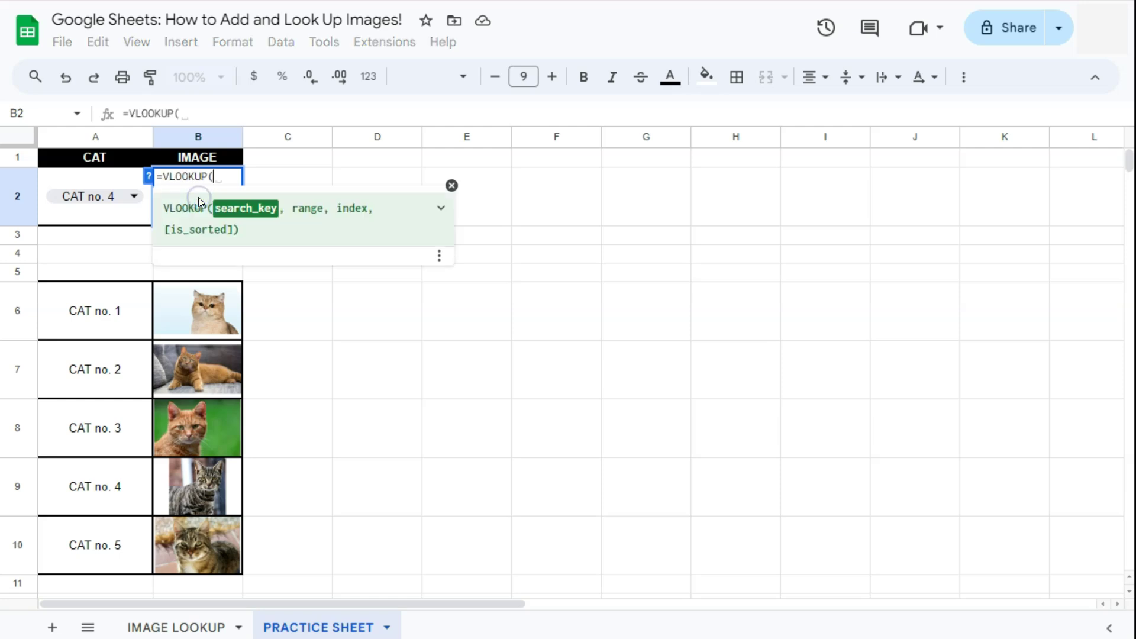
left_click(138, 213)
type(",")
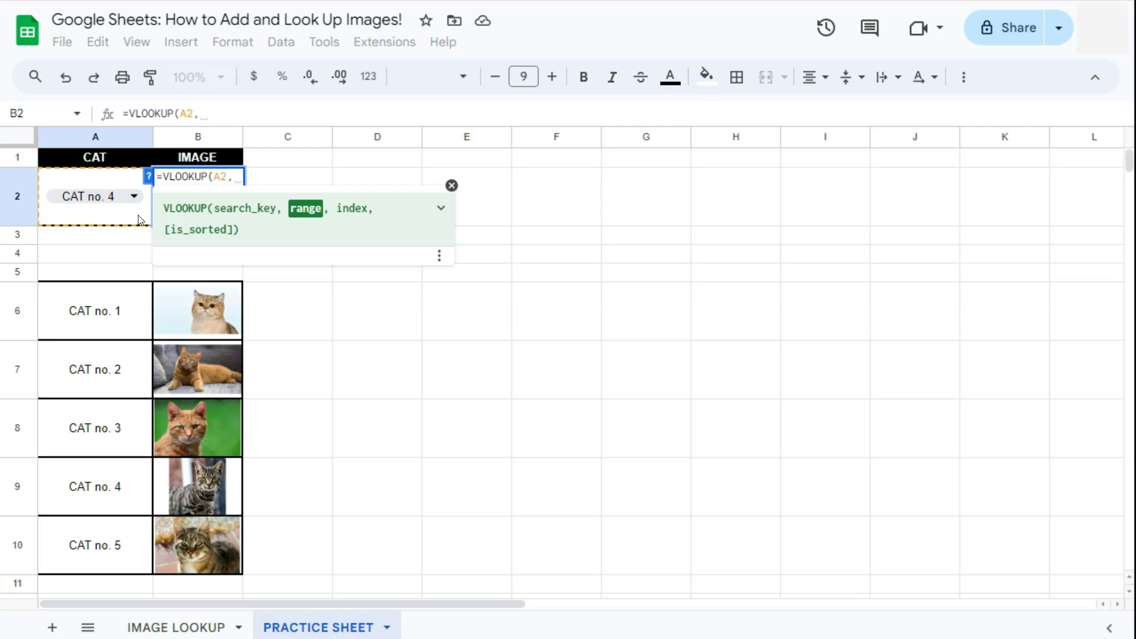
left_click_drag(113, 311, 194, 555)
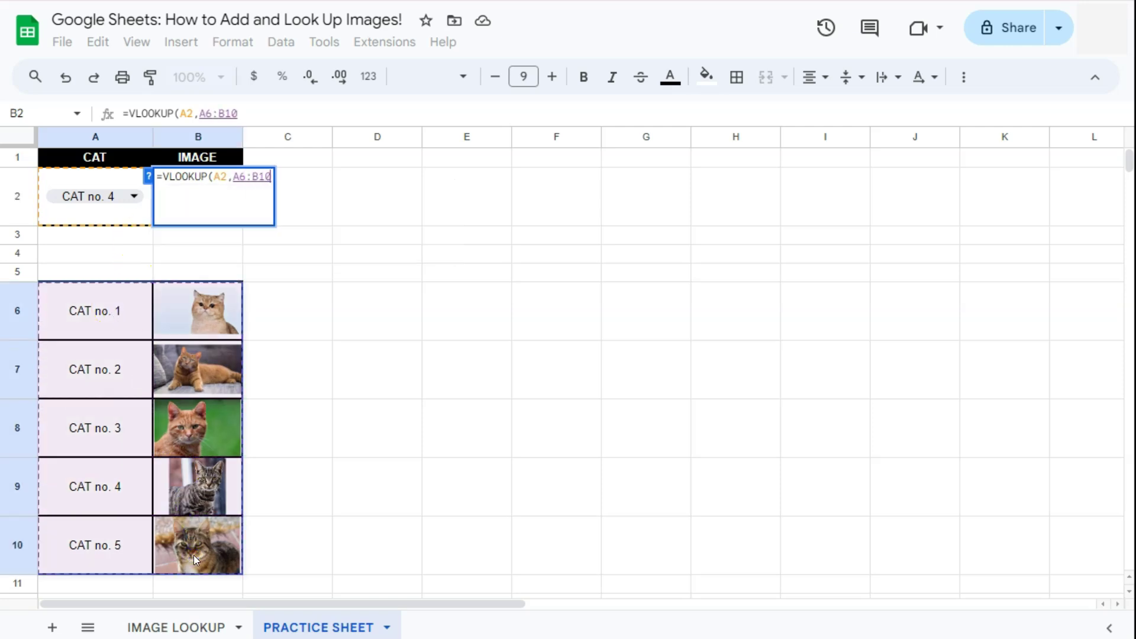
type(",")
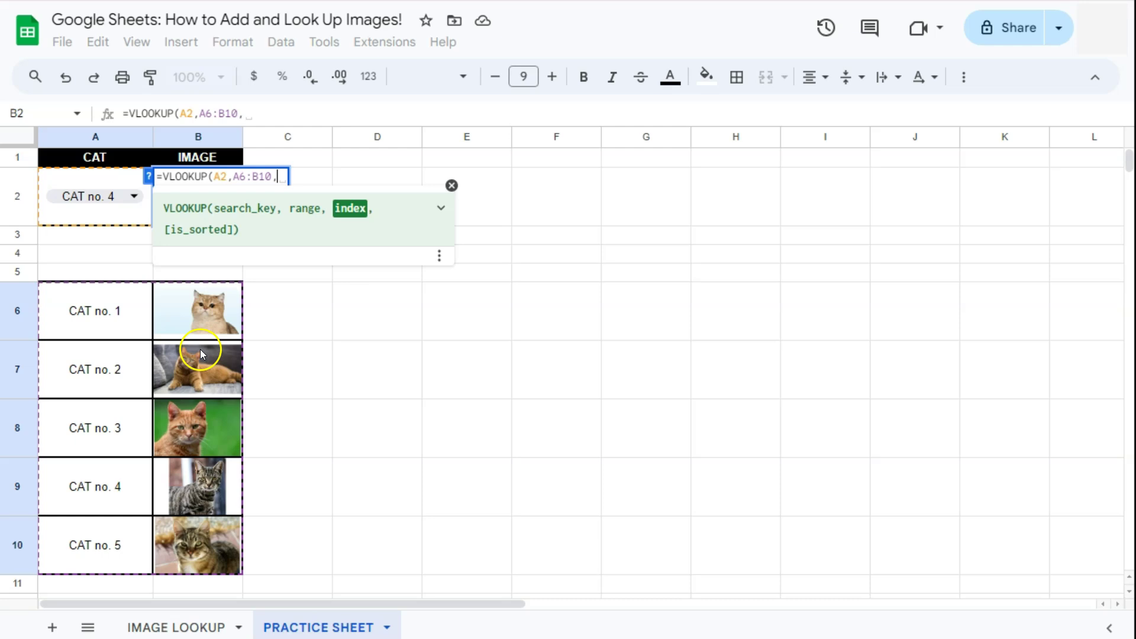
type("2,0)")
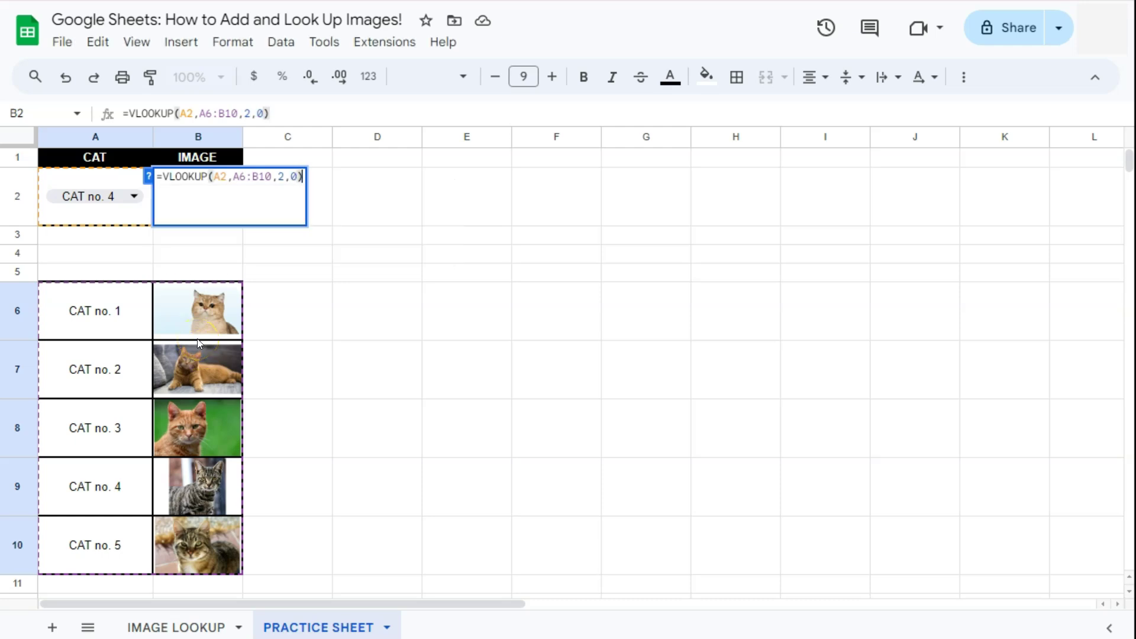
key("Return")
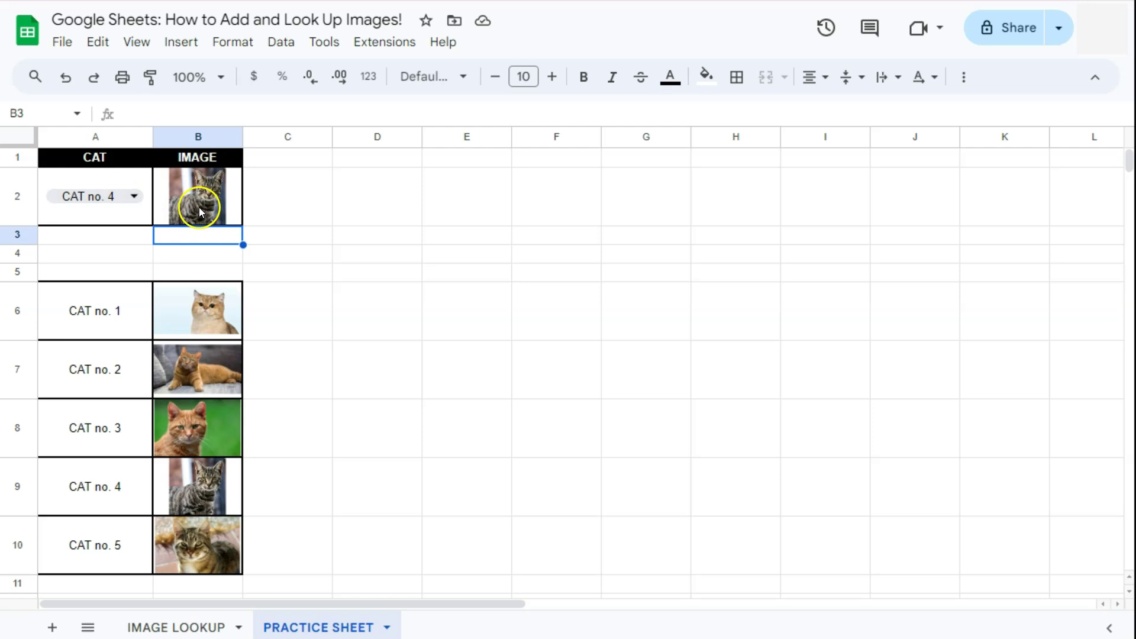
Switch A2 to CAT no. 1, 3, then 5, watching B2's picture update each time
left_click(179, 475)
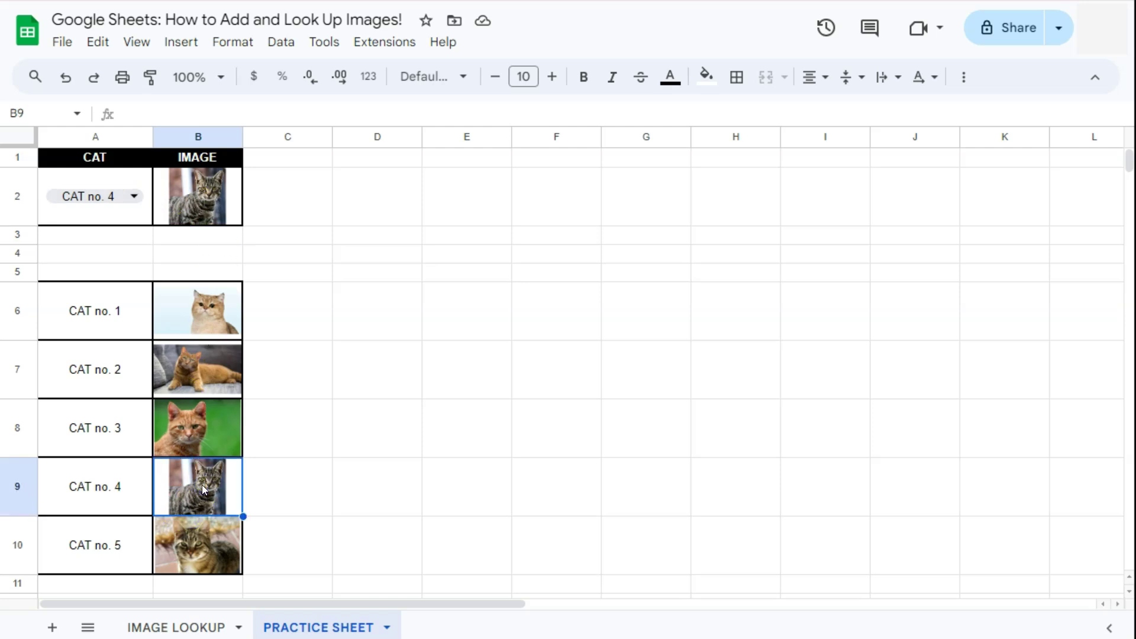
left_click(132, 196)
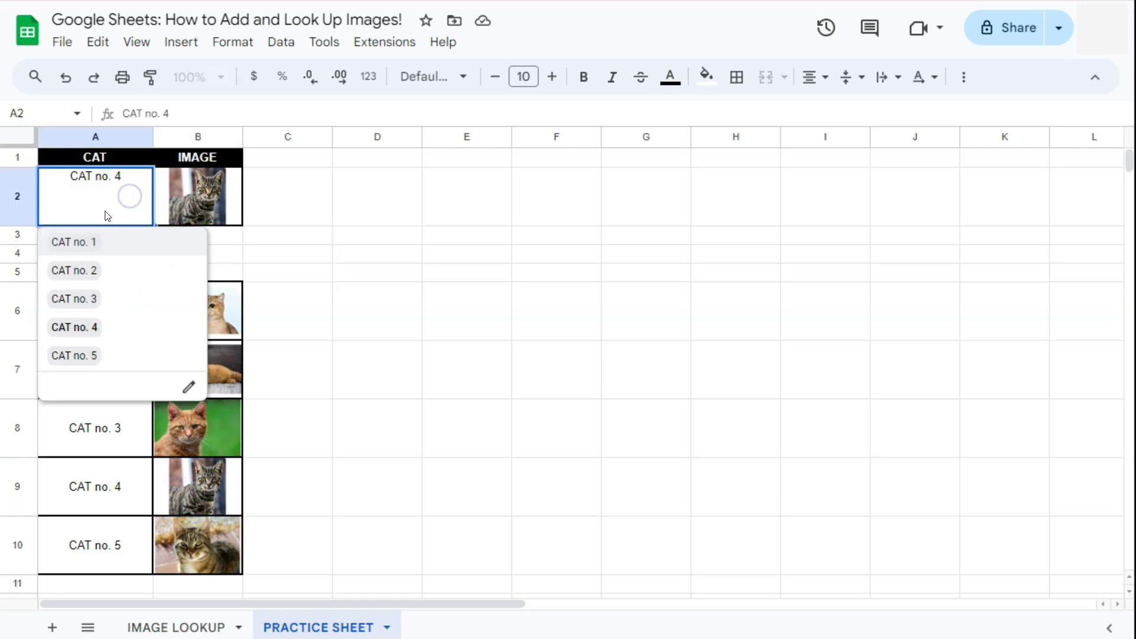
left_click(81, 243)
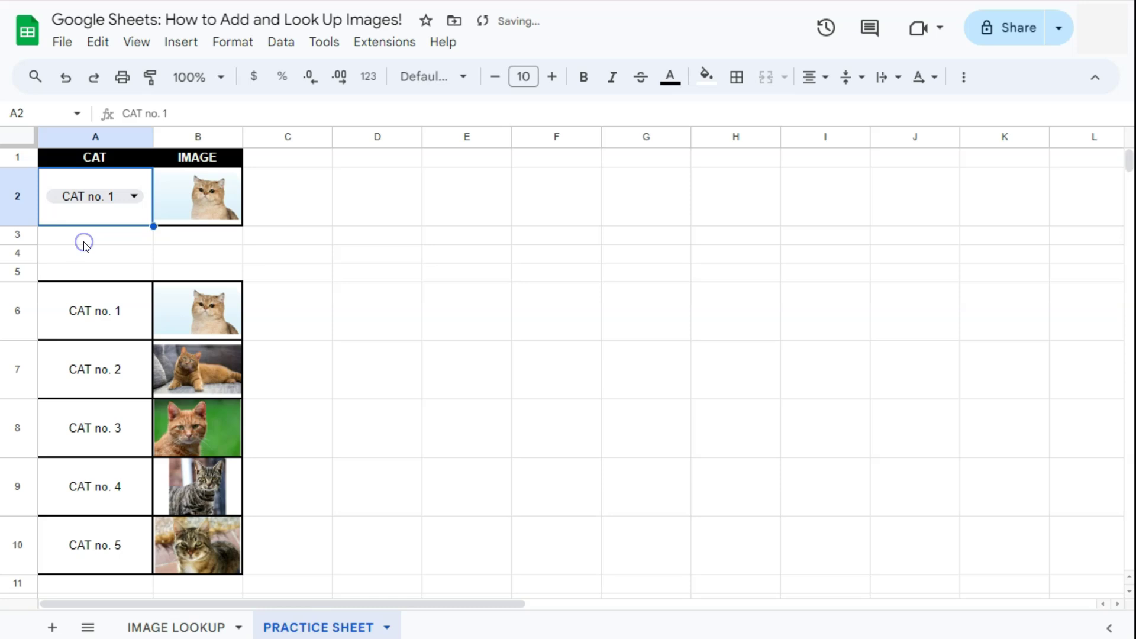
left_click(135, 196)
left_click(102, 297)
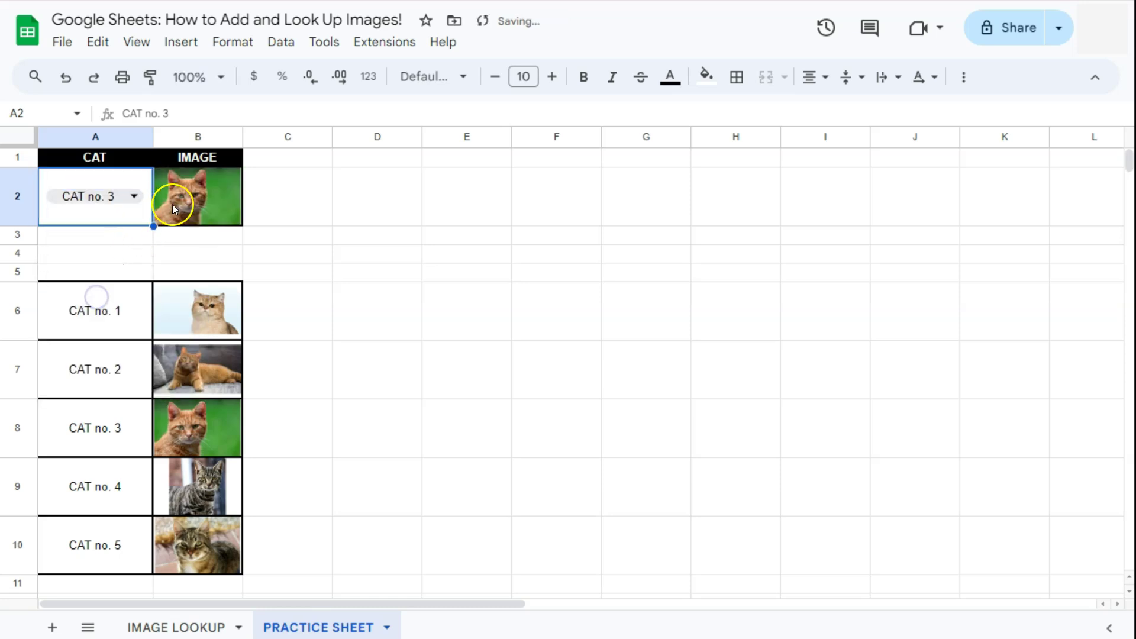
left_click(124, 197)
left_click(84, 354)
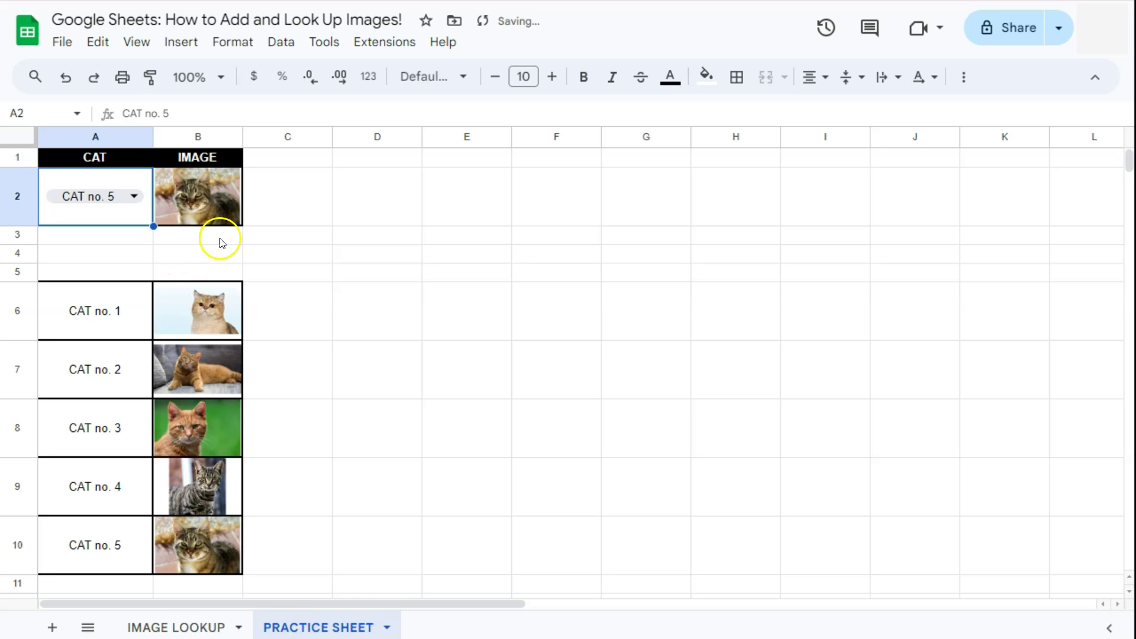
key("Right")
key("Right")
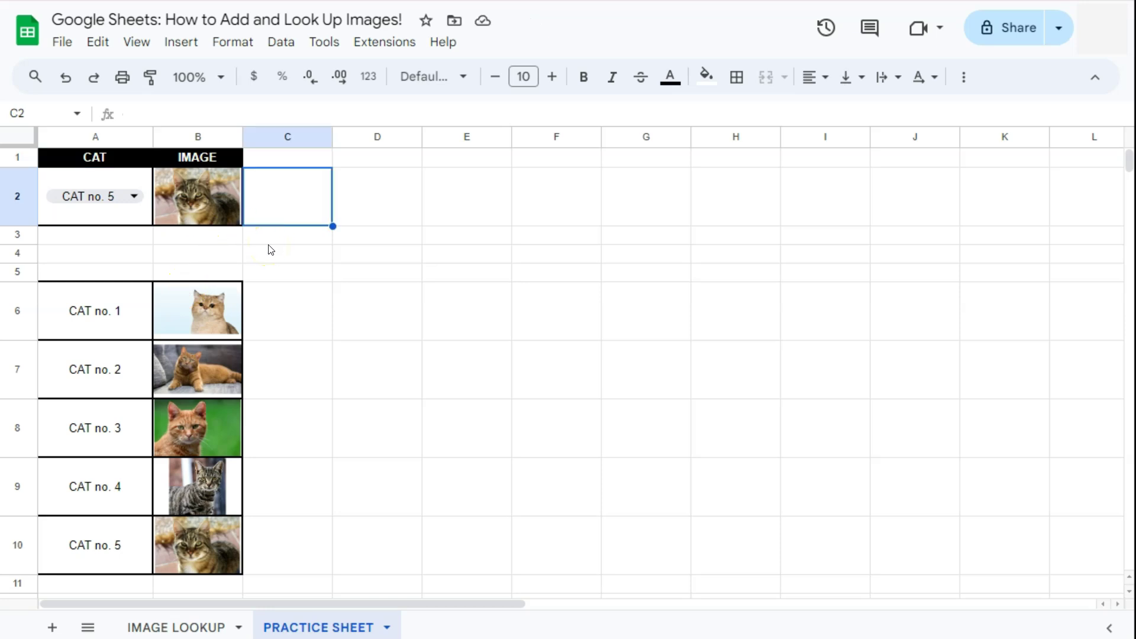